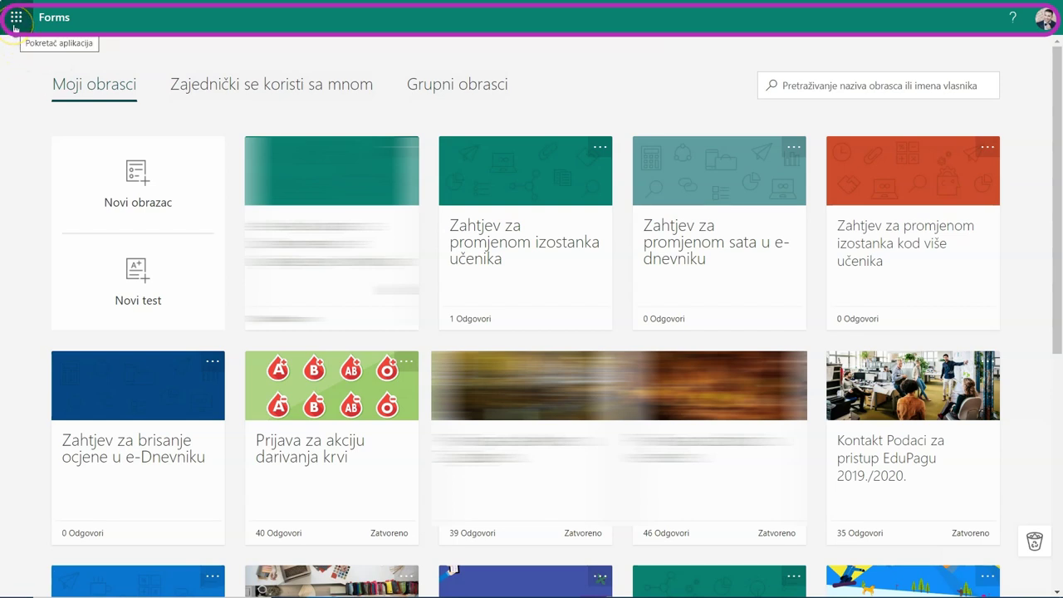
Step: Look over the Office 365 app launcher and the lists of shared and group forms
click(16, 19)
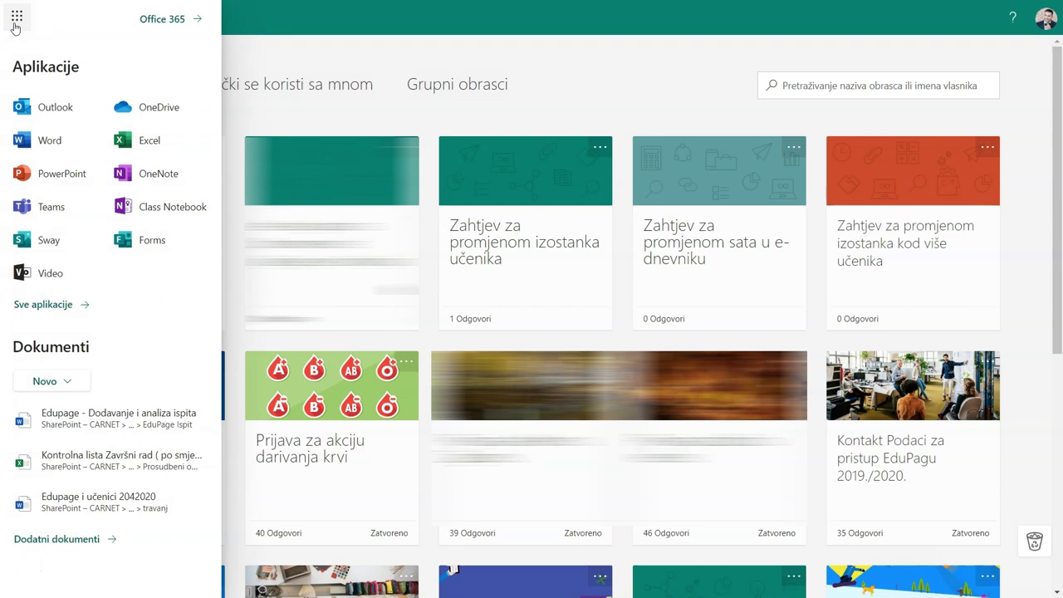
click(14, 25)
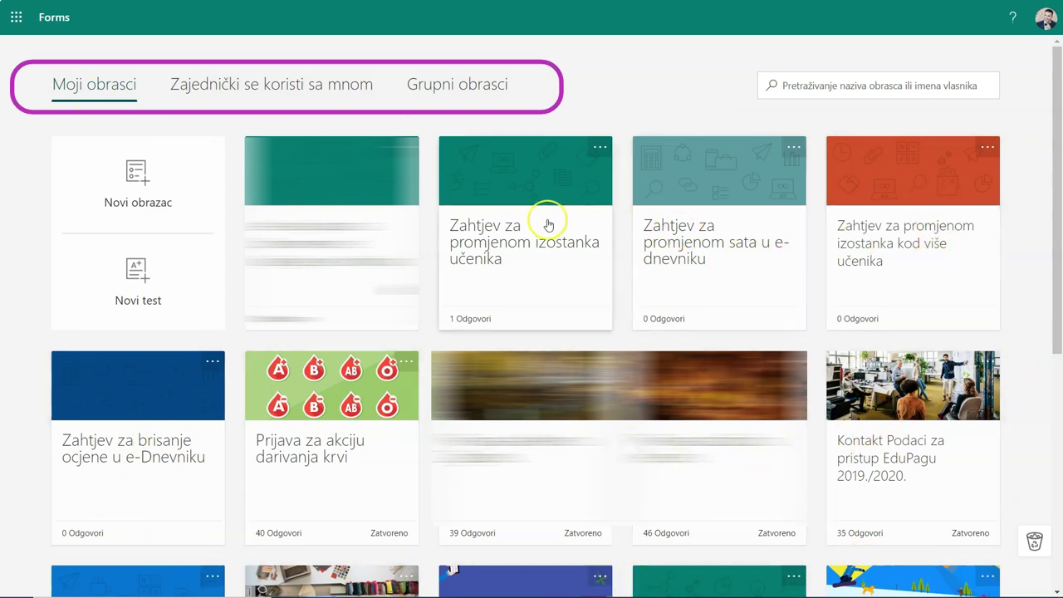
click(234, 96)
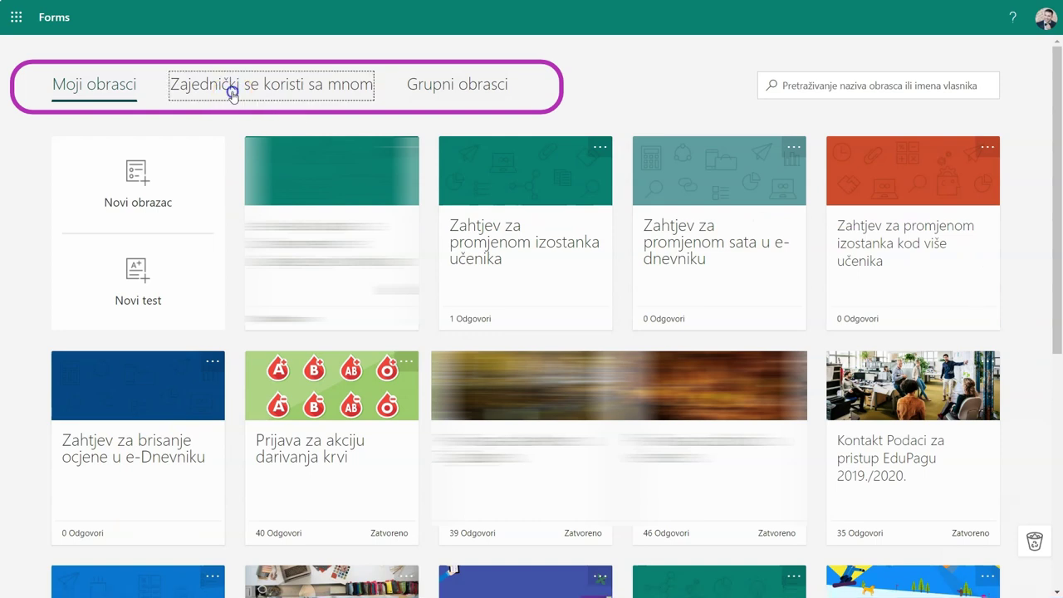
click(486, 92)
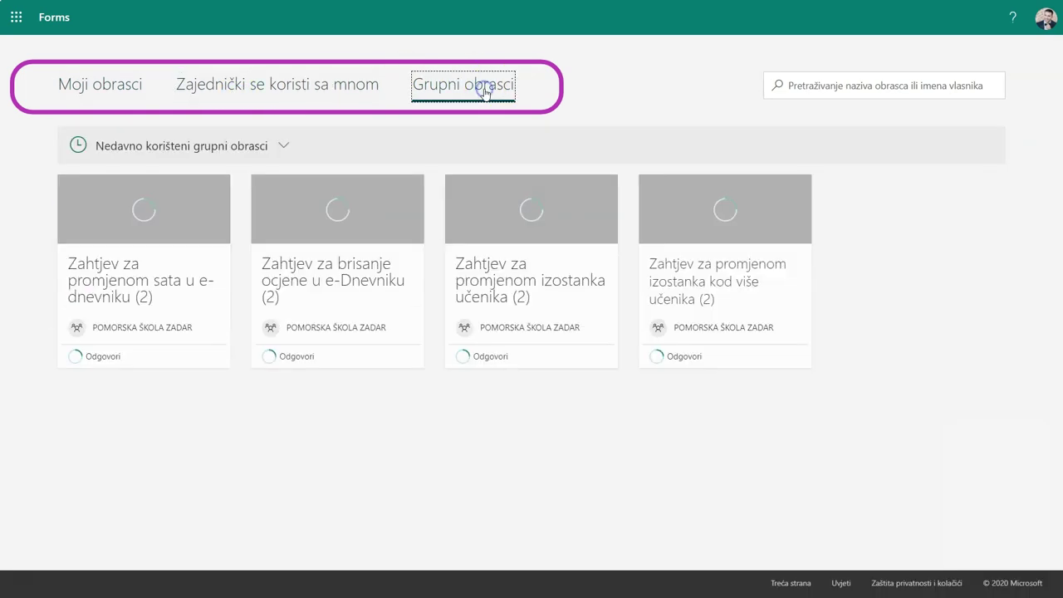
click(360, 88)
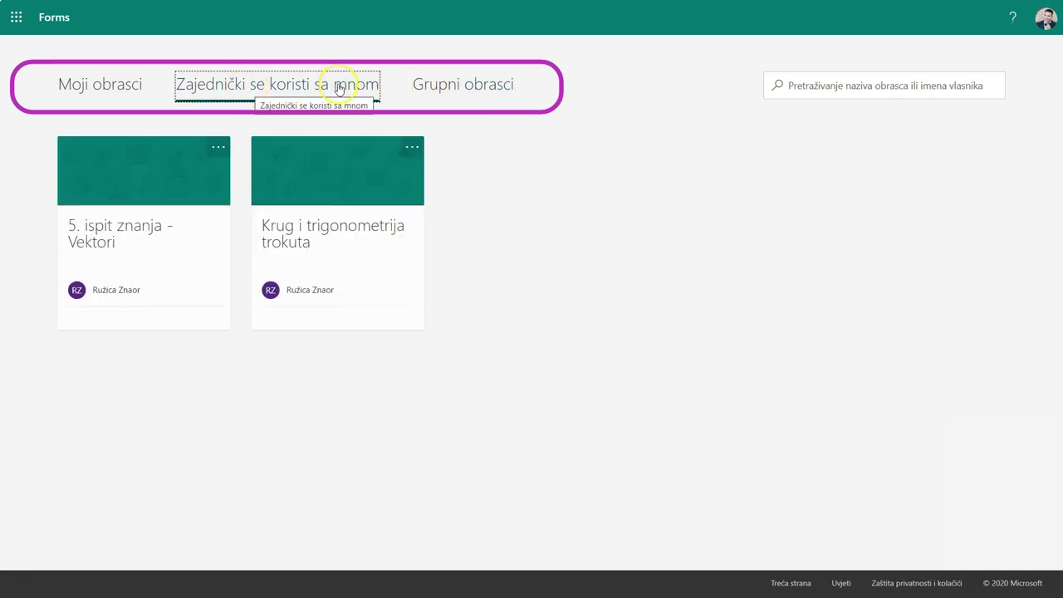
click(421, 88)
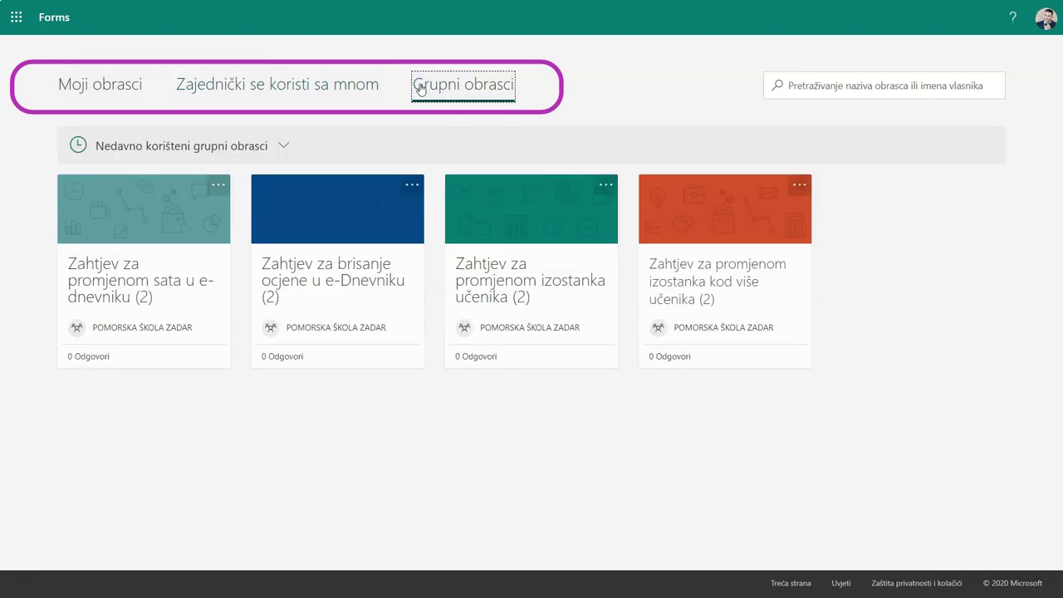
click(325, 98)
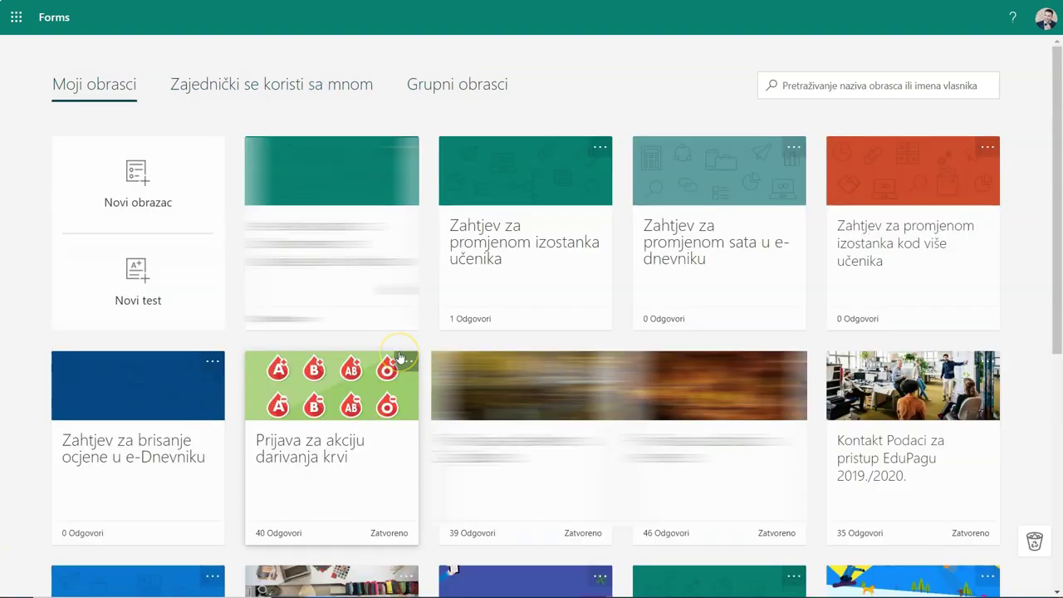
Step: View the copy, delete and move options of the form "Zahtjev za promjenom izostanka učenika" and open it before returning to the forms overview
click(599, 150)
click(530, 177)
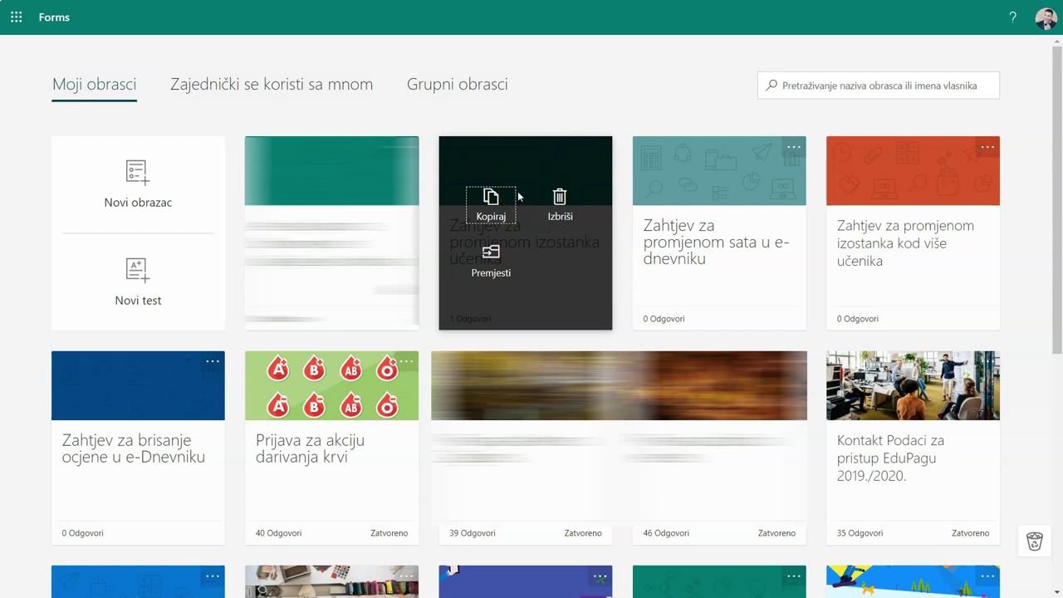
click(623, 112)
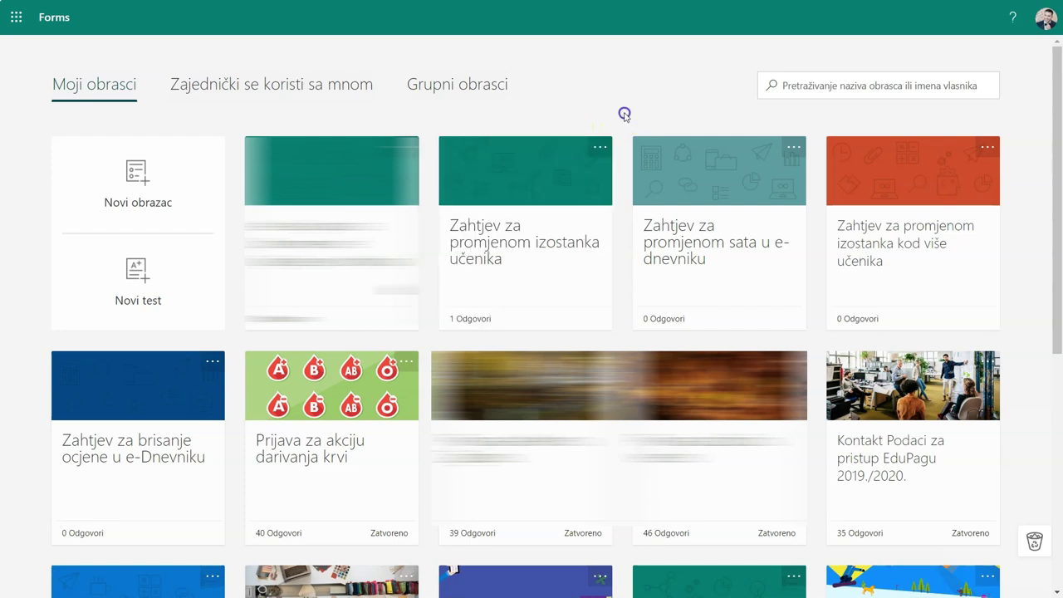
click(524, 230)
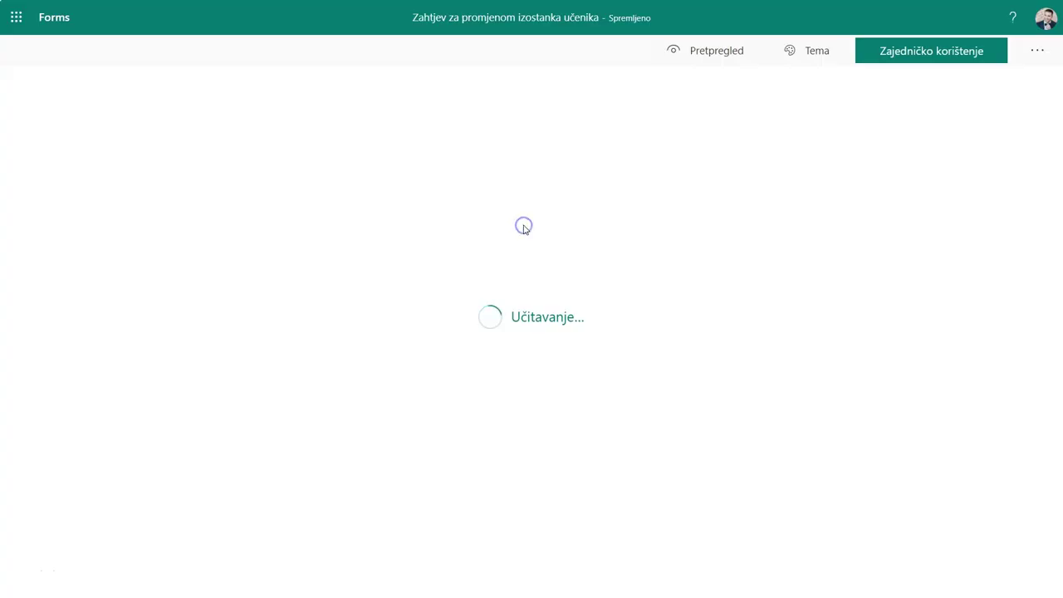
click(53, 47)
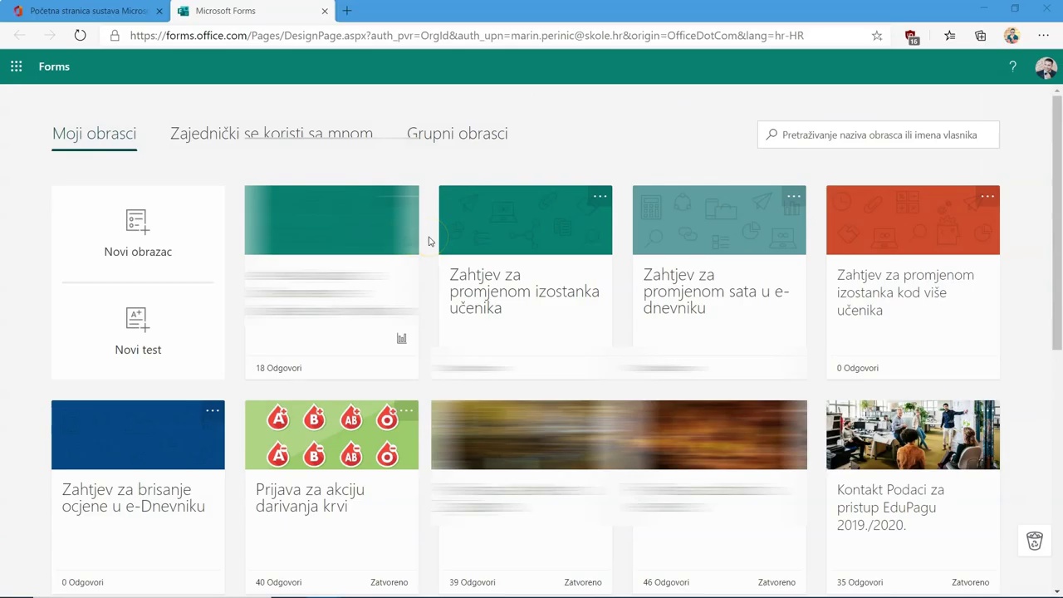
Step: Create a new test titled "Test iz opće kulture" with the description "Provjeriti ćemo Vaše znanje iz opće kulture ovim kratkim testom"
click(145, 233)
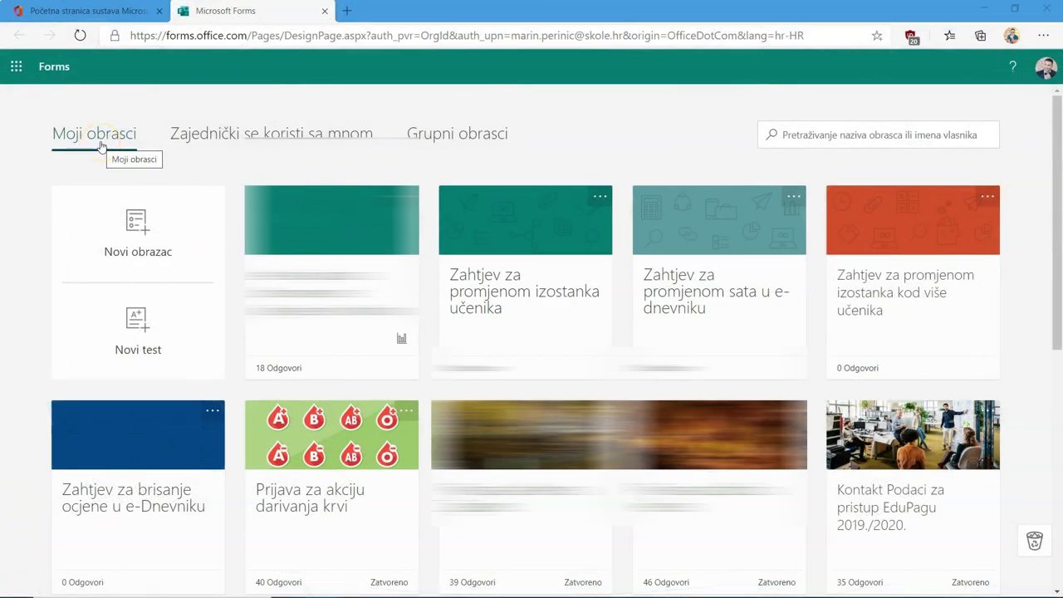
click(142, 341)
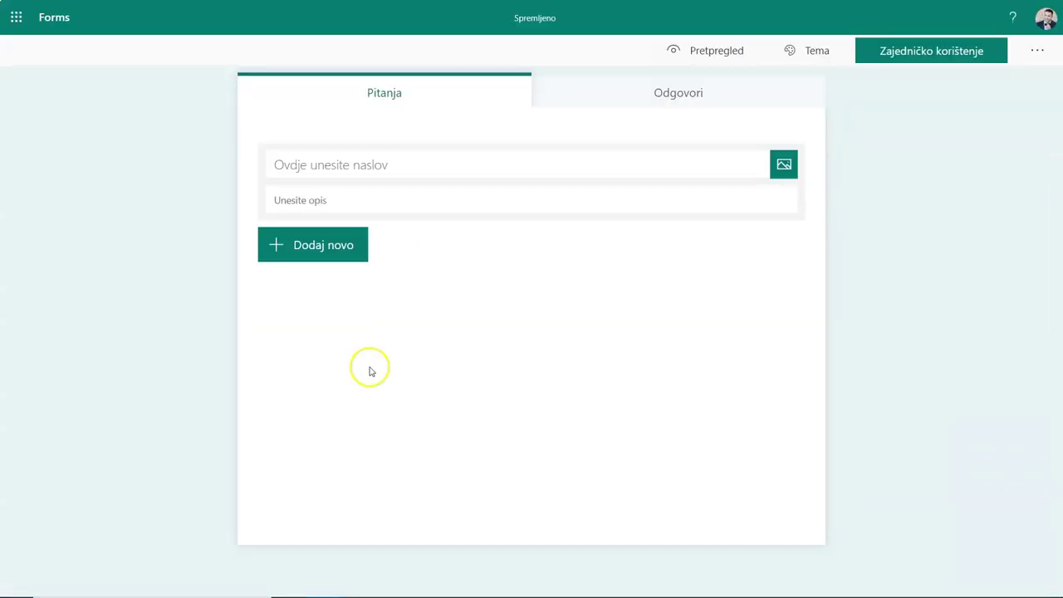
click(392, 199)
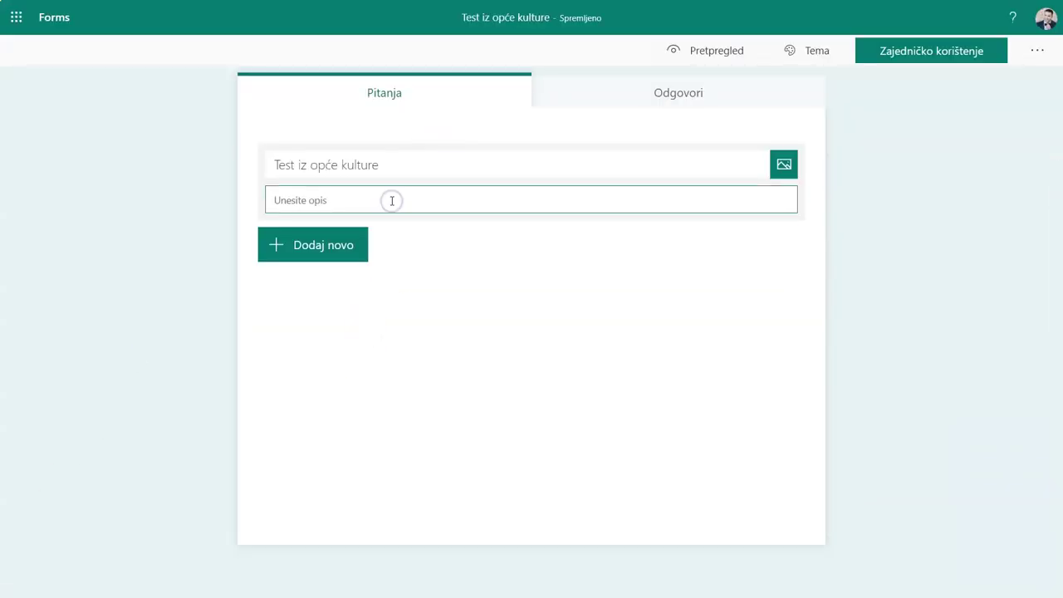
text(Provjeriti ćemo Vaše znanje iz opće kulture ovim kratkim testom)
click(483, 205)
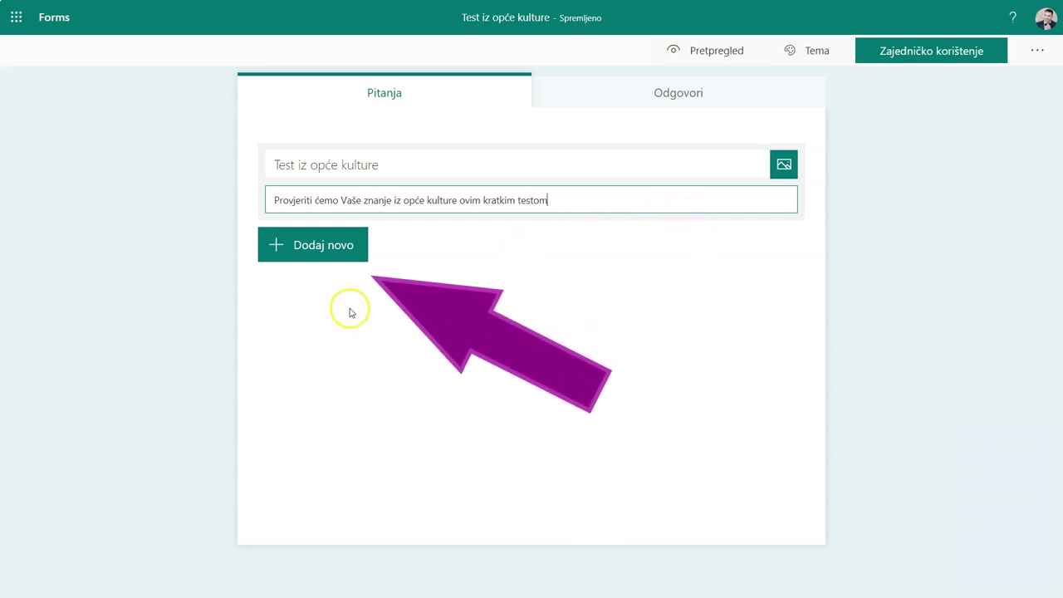
Step: Add the choice question "Koji planet sunčeva sustava ima najviše prirodnih satelita?" with options Saturn, Jupiter, Uran and Venera, and mark Jupiter as correct
click(317, 243)
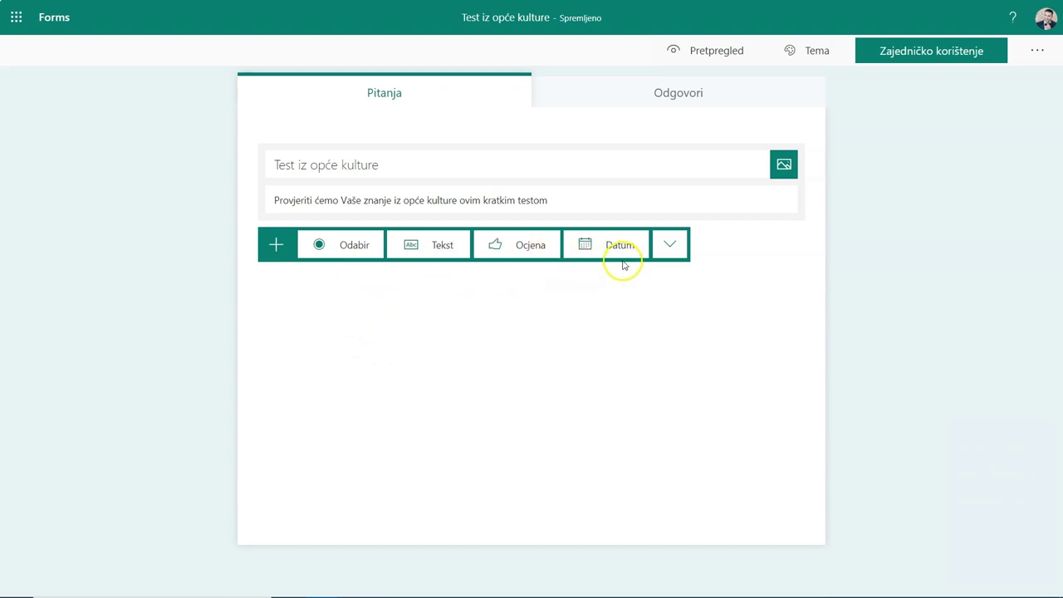
click(673, 255)
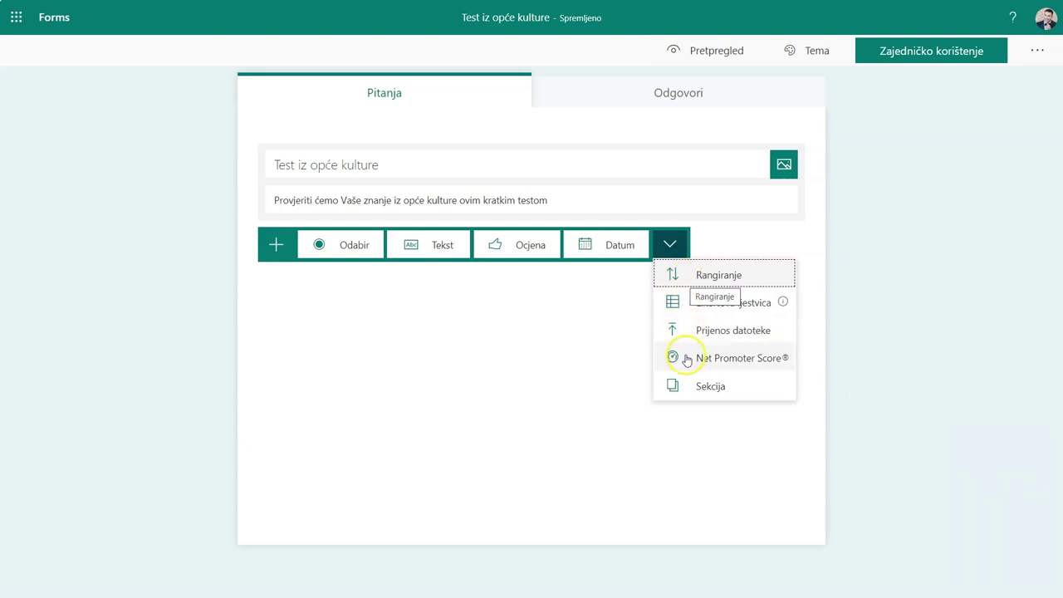
click(357, 244)
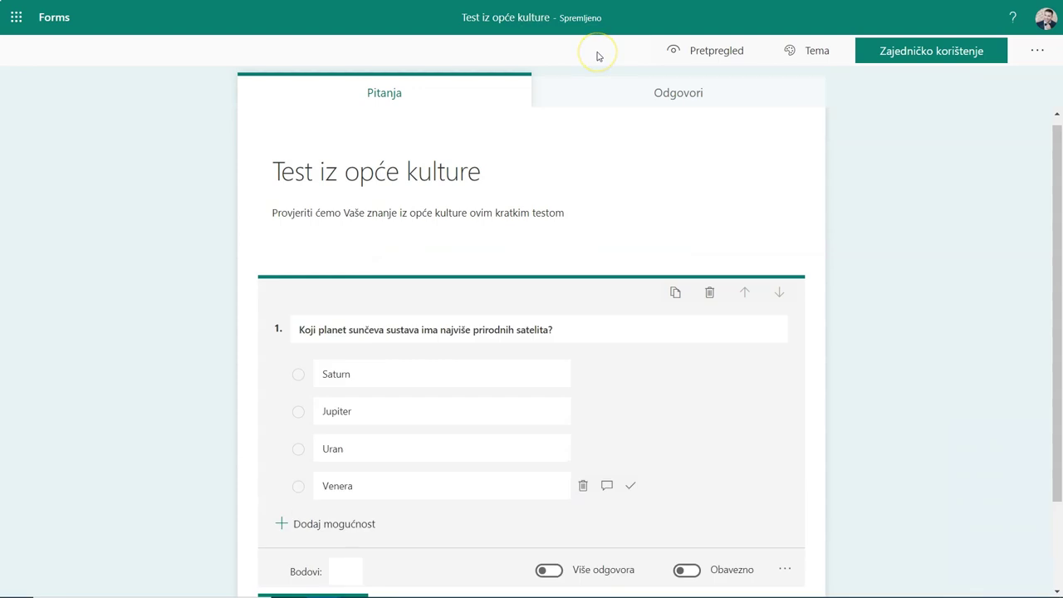
scroll(738, 365, down, 1)
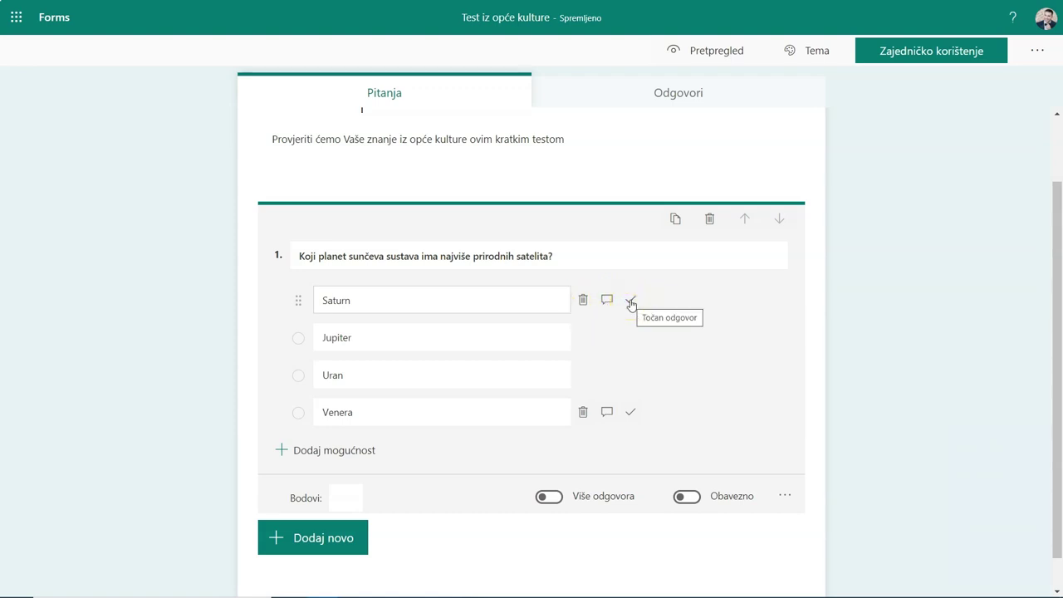
click(631, 340)
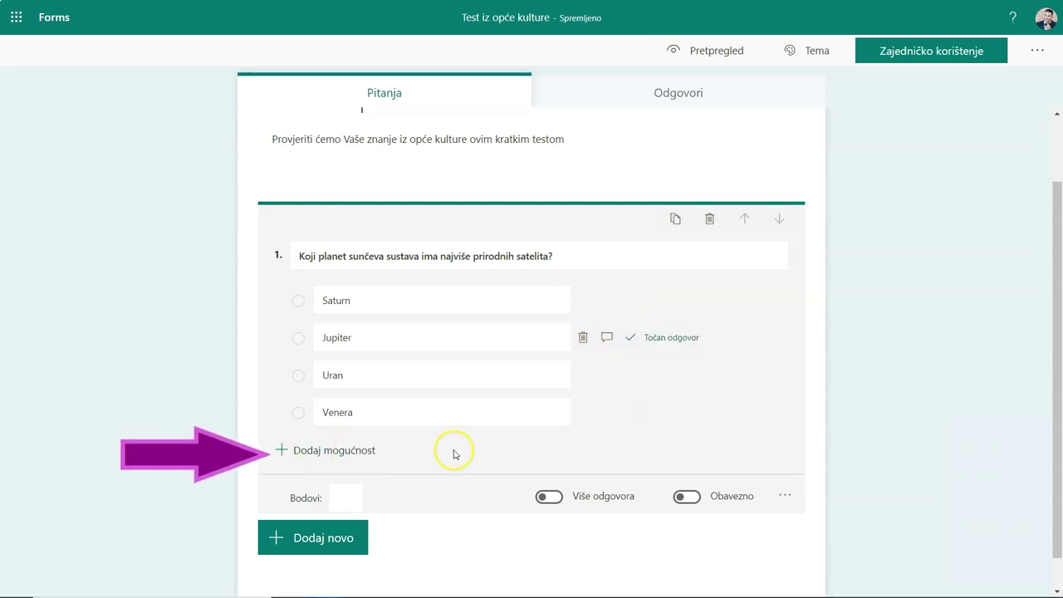
Step: Add "Pluton" as a fifth answer option to the planet question
click(349, 451)
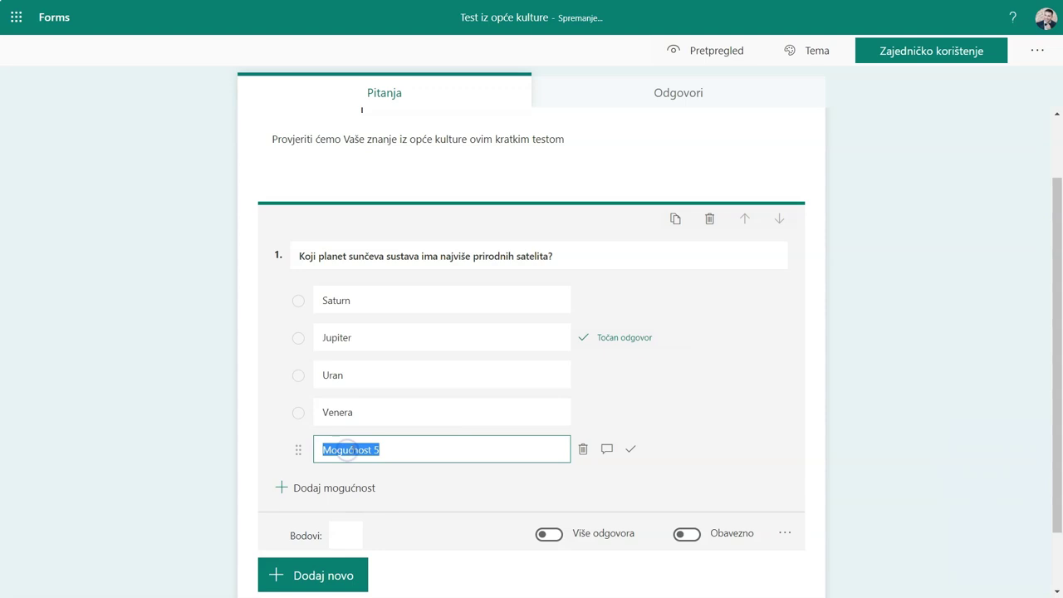
text(Pluton)
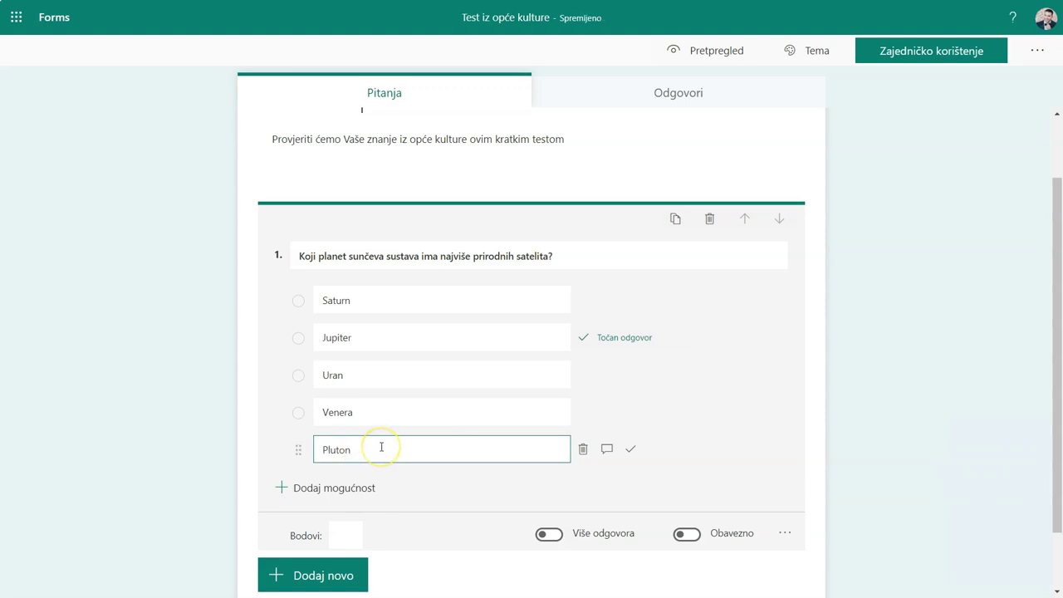
click(285, 452)
Step: Set the planet question's score (Bodovi) to 1 point
scroll(497, 451, down, 1)
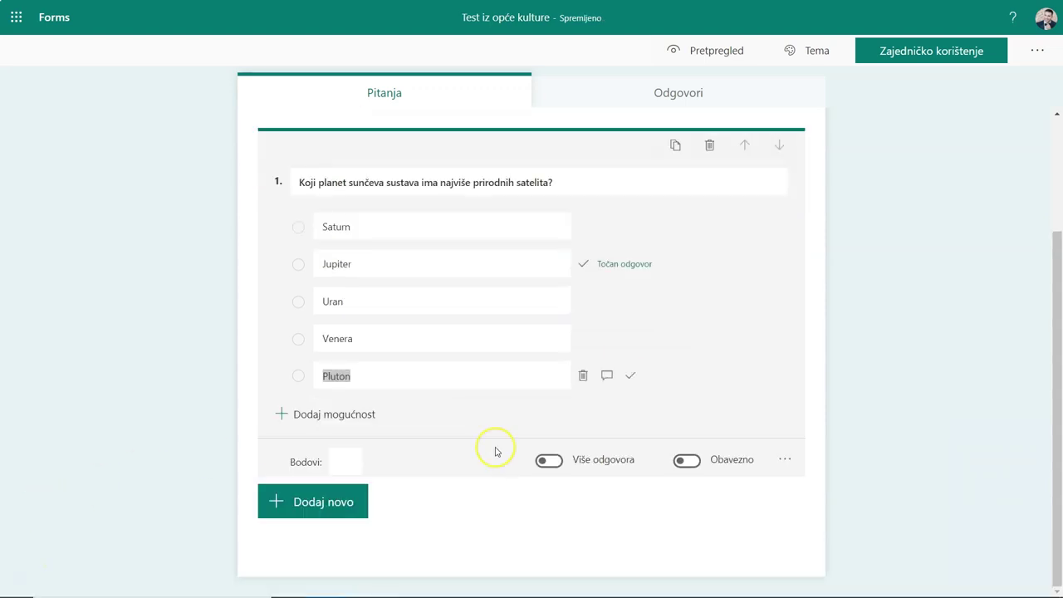
click(346, 459)
text(1)
click(421, 464)
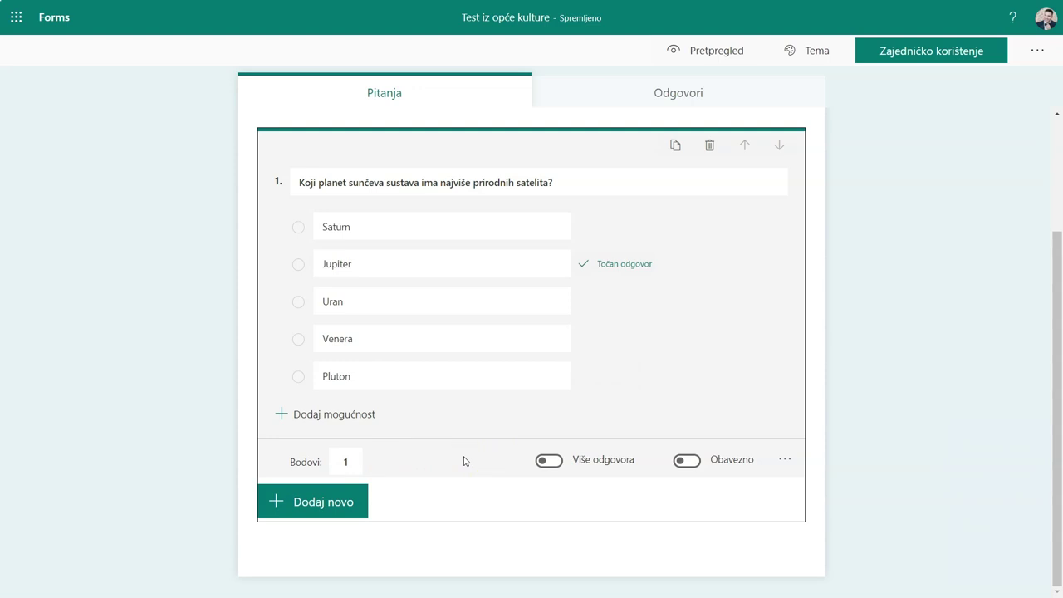
Step: Try allowing multiple answers (Više odgovora) for the planet question, and switch the setting back off
click(549, 462)
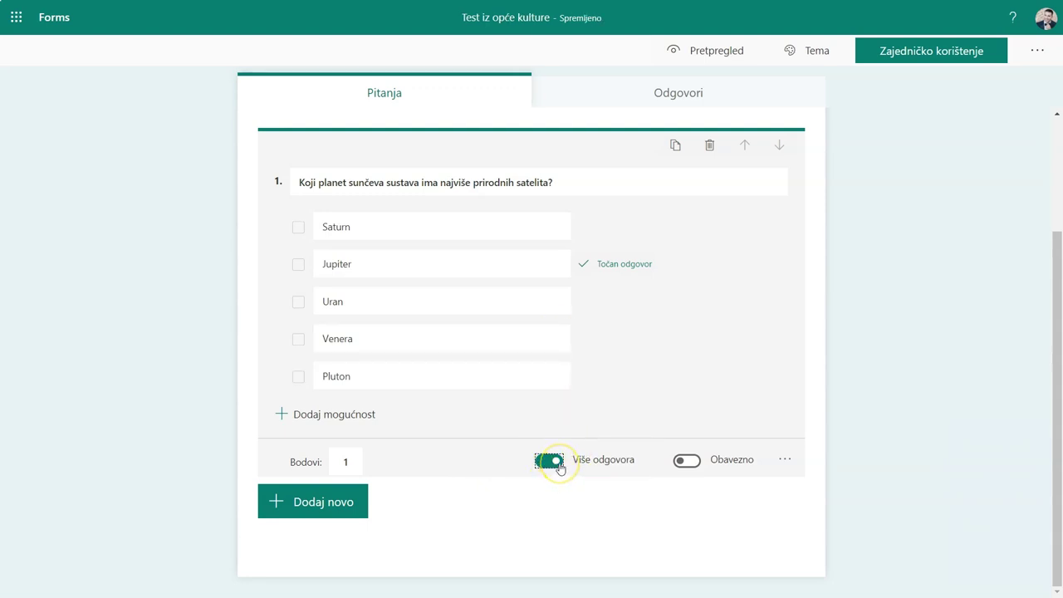
click(558, 464)
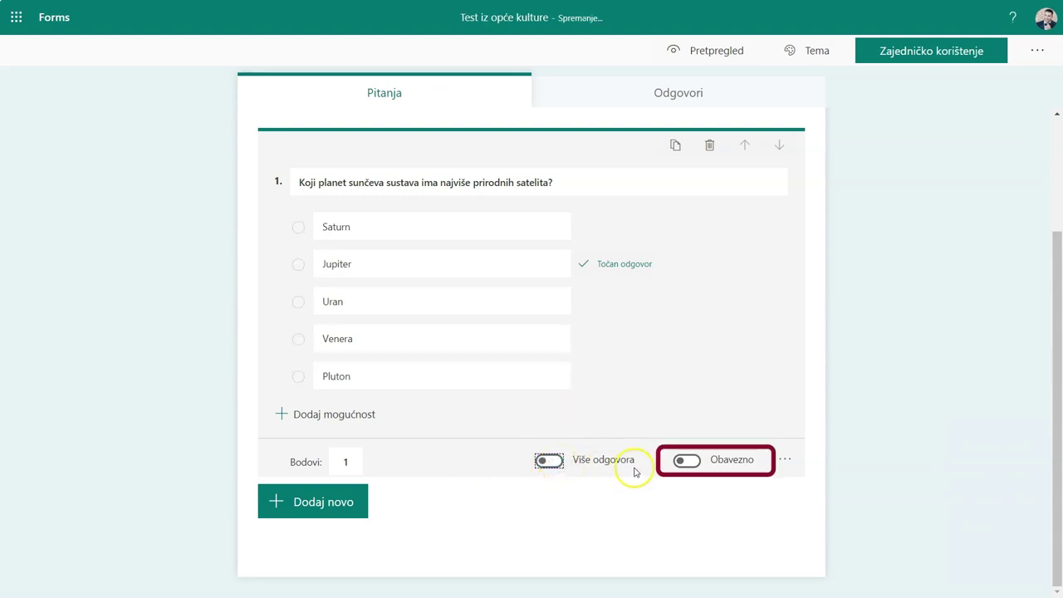
Step: Make the planet question required (Obavezno) and shuffle the order of its answer options
click(687, 463)
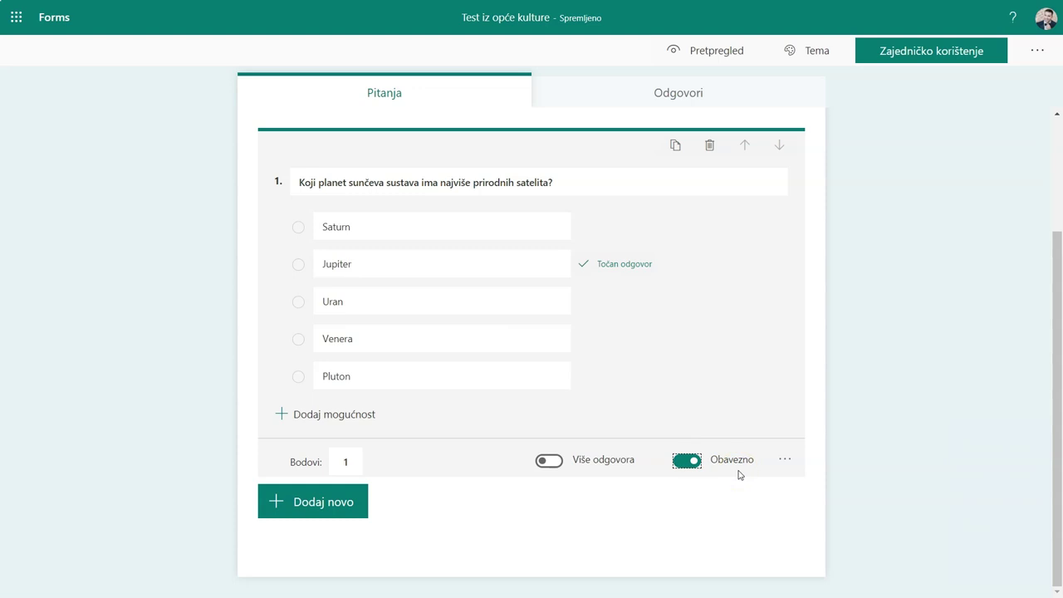
click(736, 477)
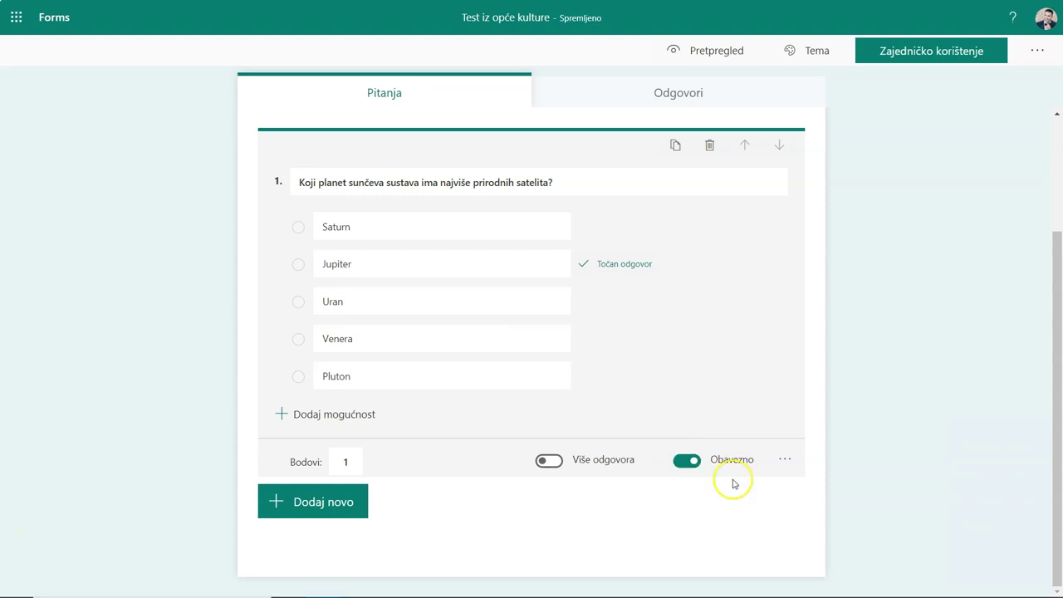
click(783, 463)
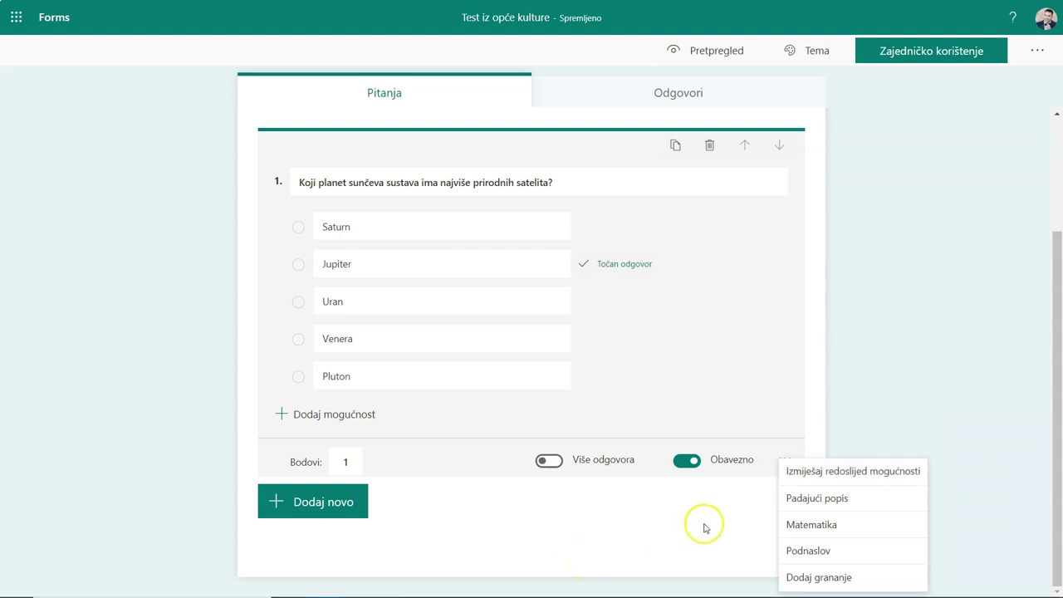
click(828, 479)
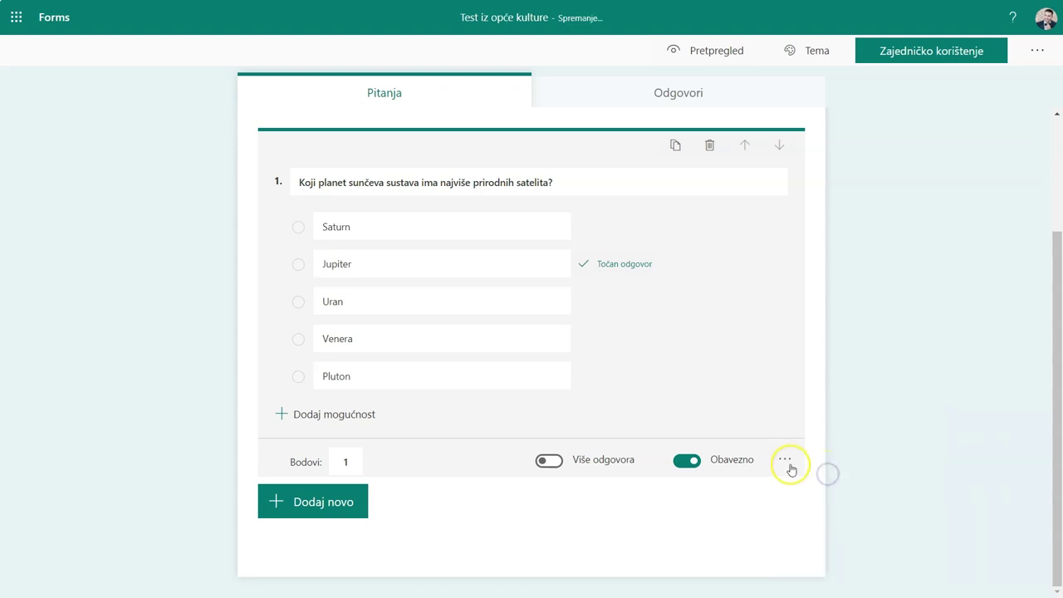
Step: Try presenting the planet question's answers as a drop-down list (Padajući popis), and switch that display back off
click(787, 464)
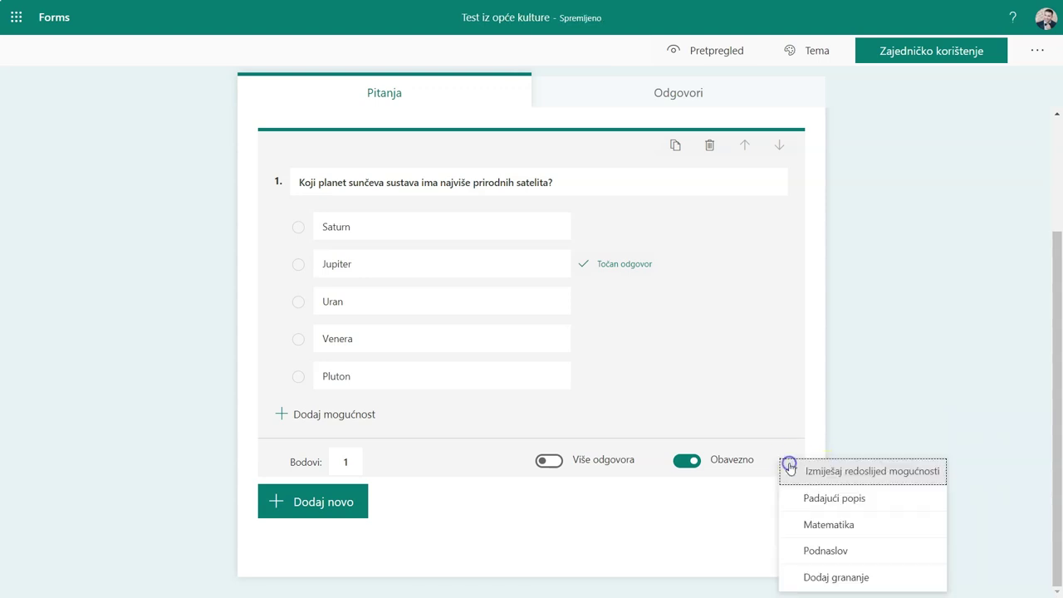
click(830, 504)
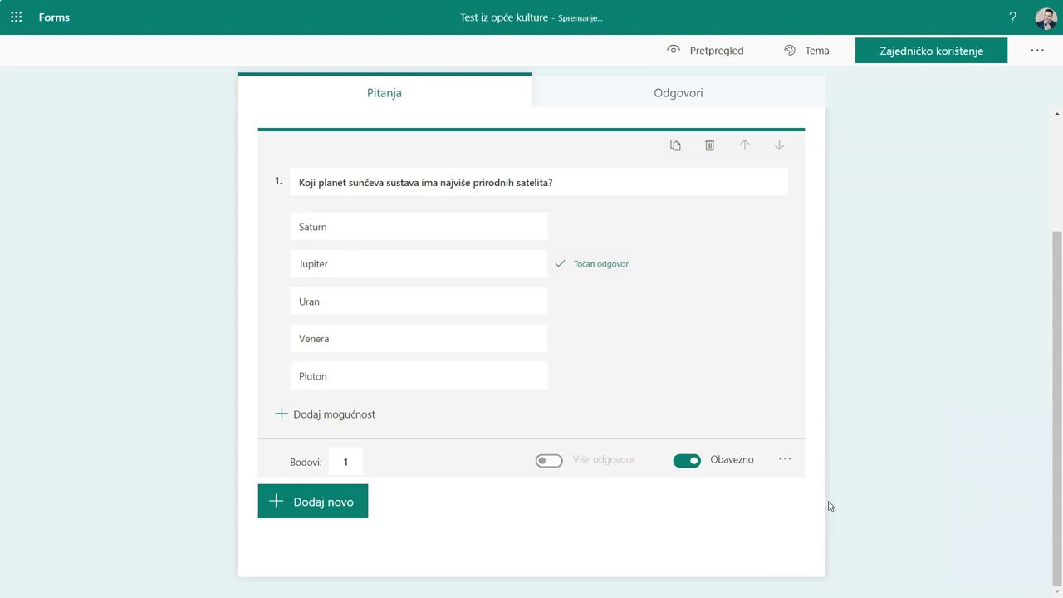
click(784, 460)
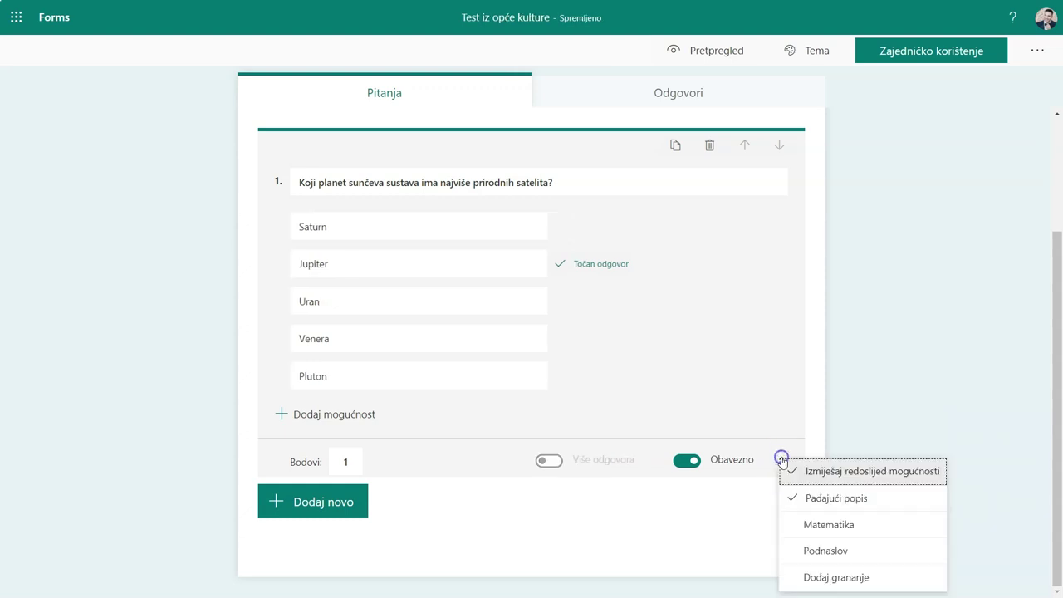
click(814, 497)
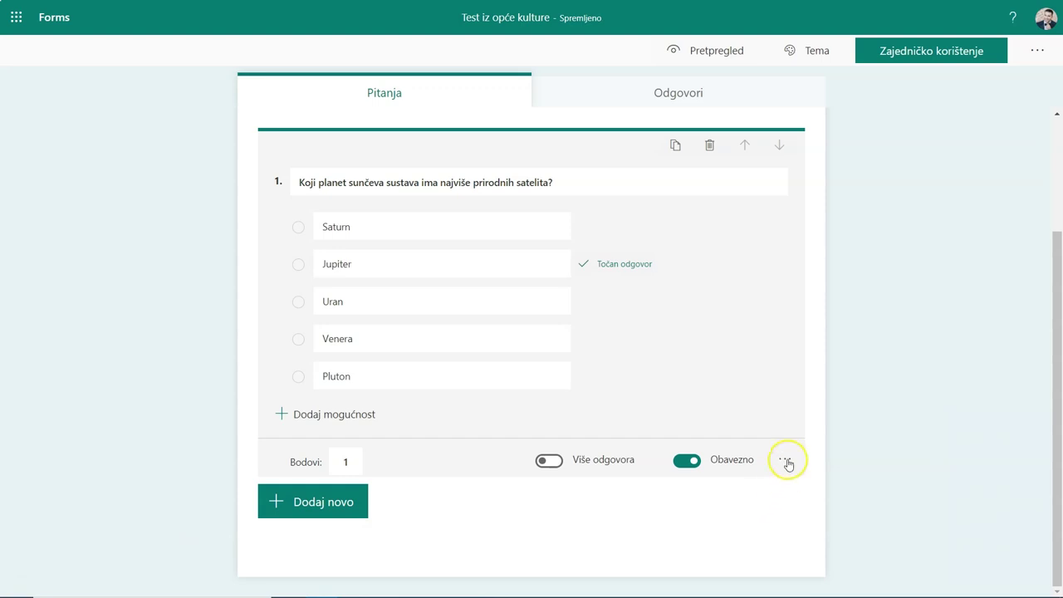
Step: Try the Matematika option on the planet question by entering the equation x² and checking its suggested answers
click(786, 462)
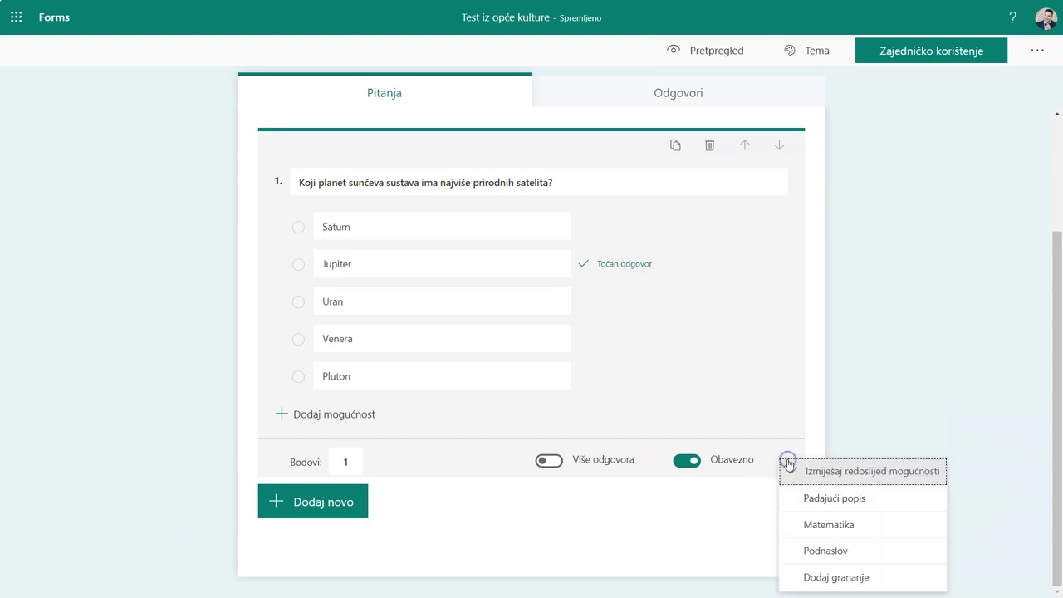
click(818, 532)
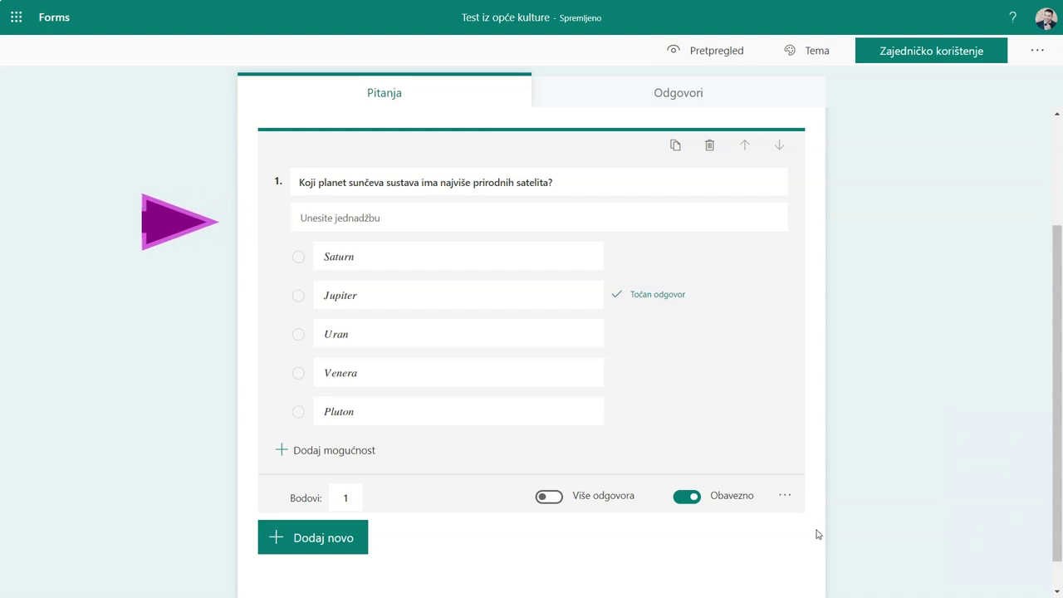
click(470, 217)
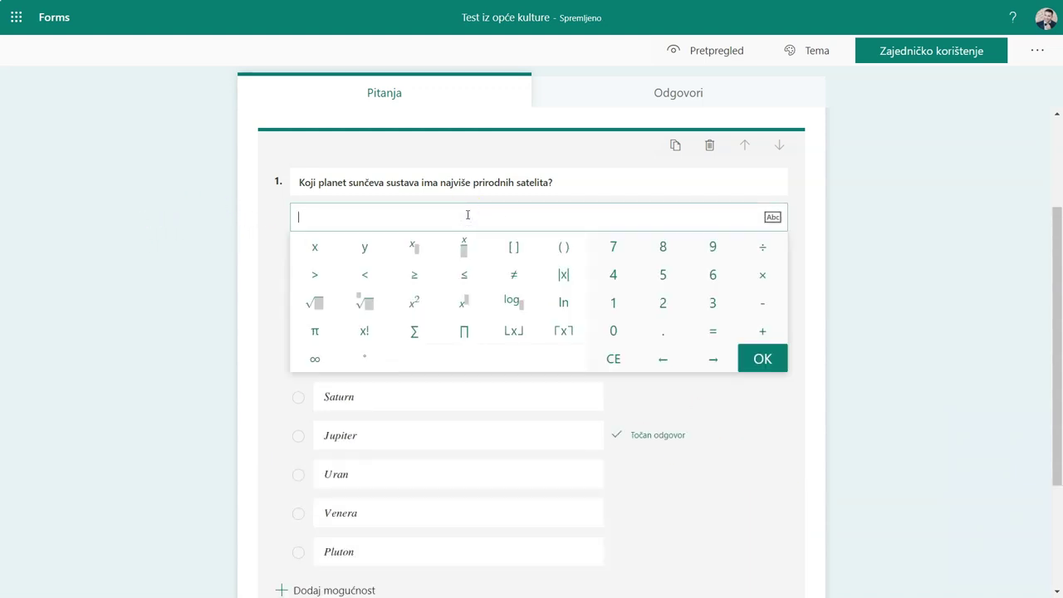
click(316, 250)
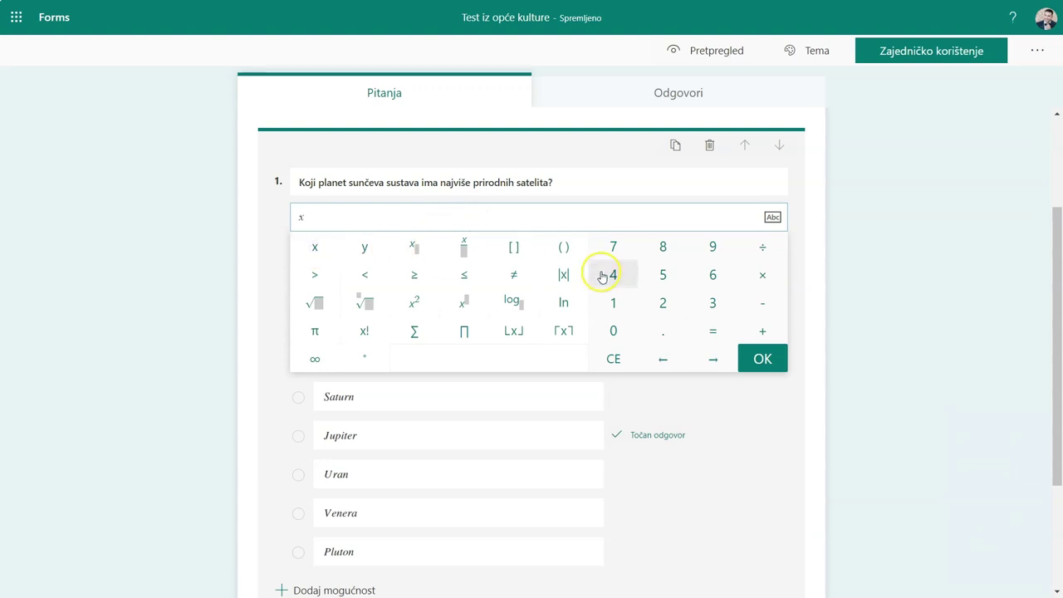
click(415, 303)
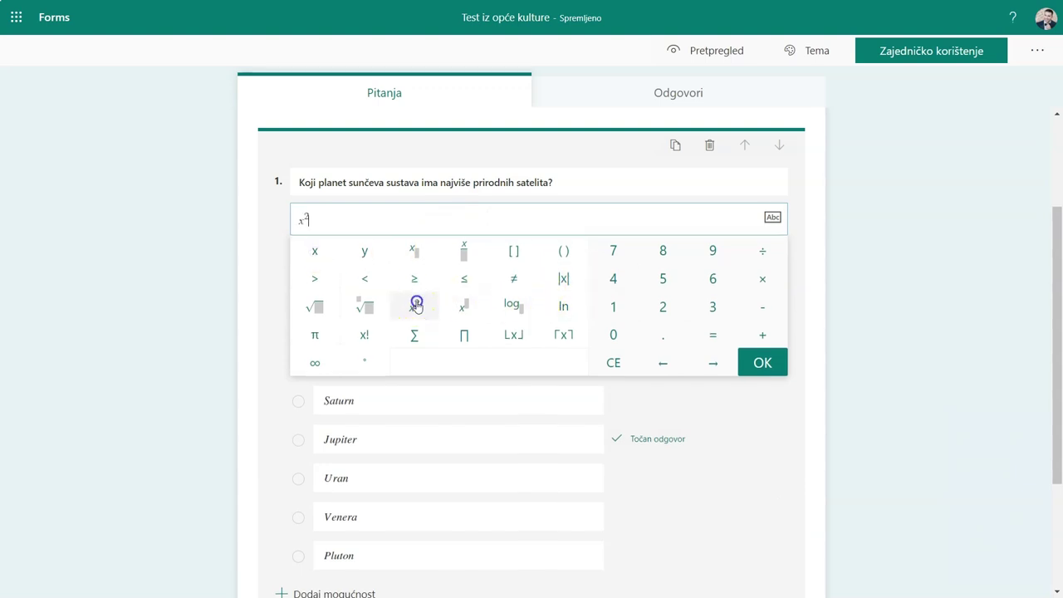
click(761, 364)
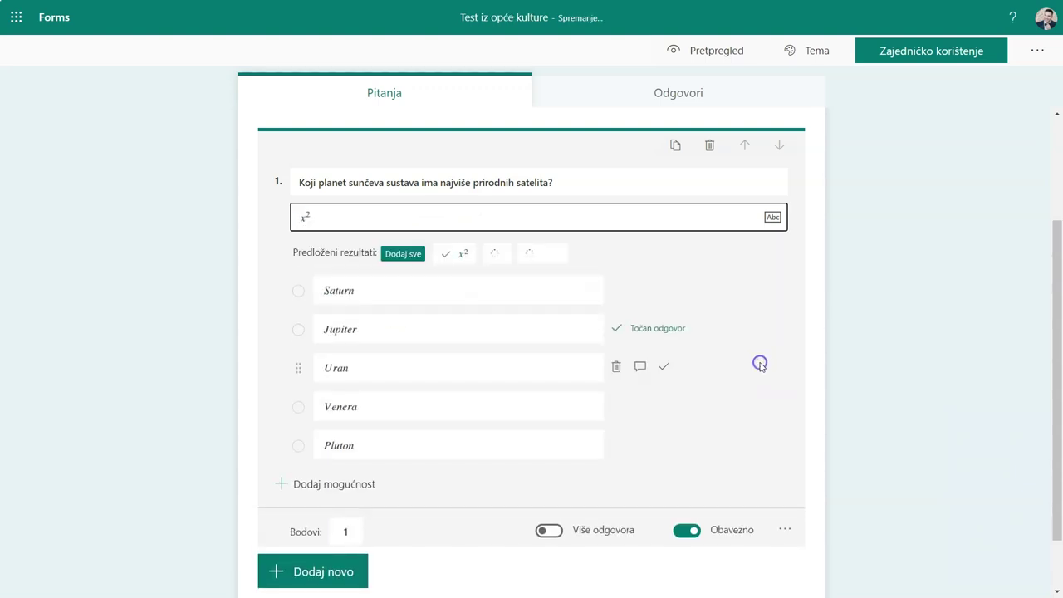
click(274, 233)
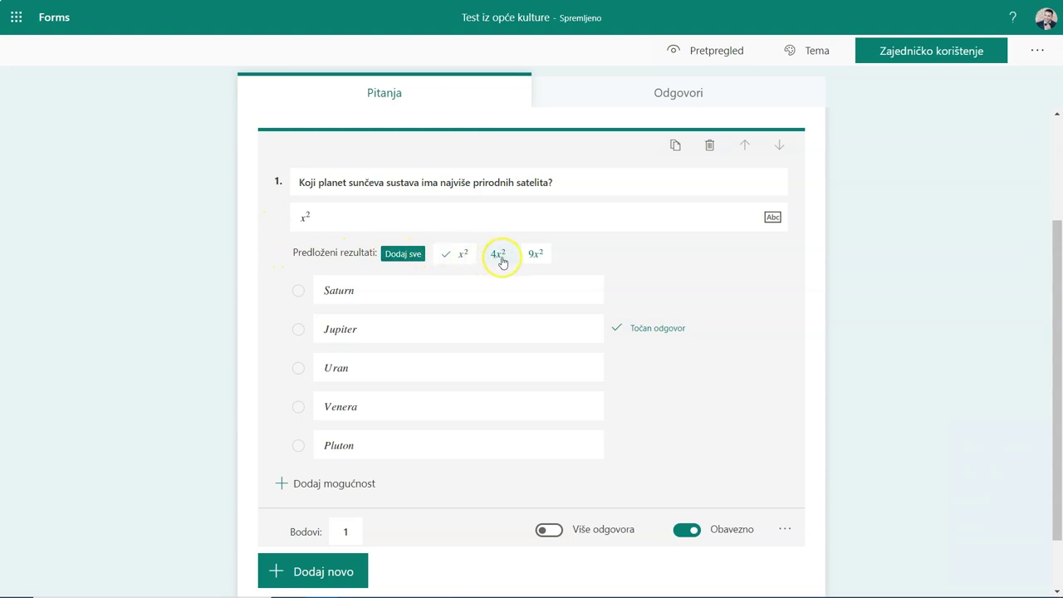
click(460, 259)
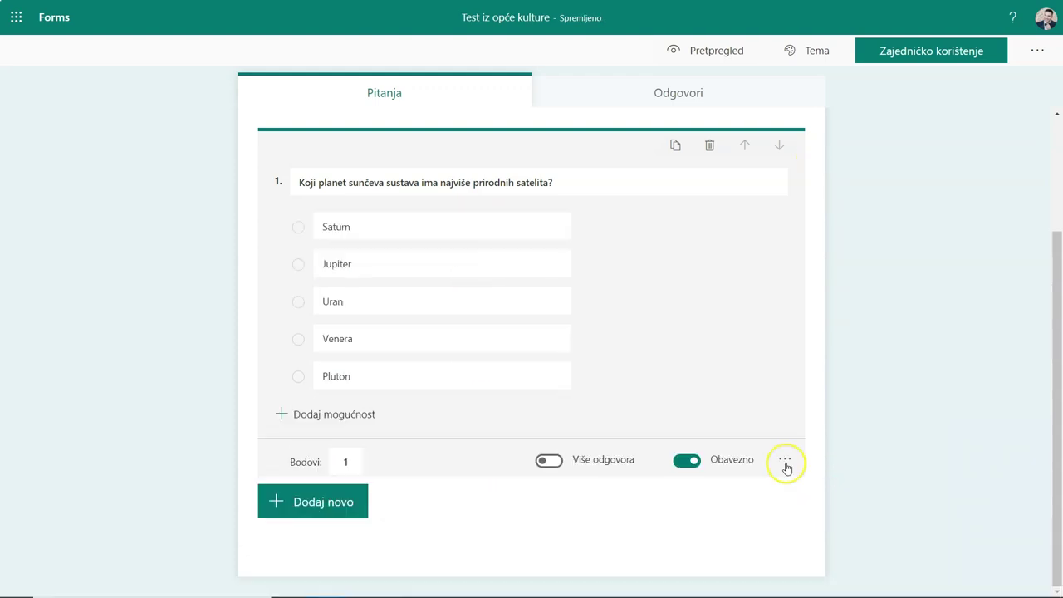
Step: Add the subtitle (Podnaslov) "Samo je jedan točan odgovor" to the planet question
click(786, 464)
click(833, 552)
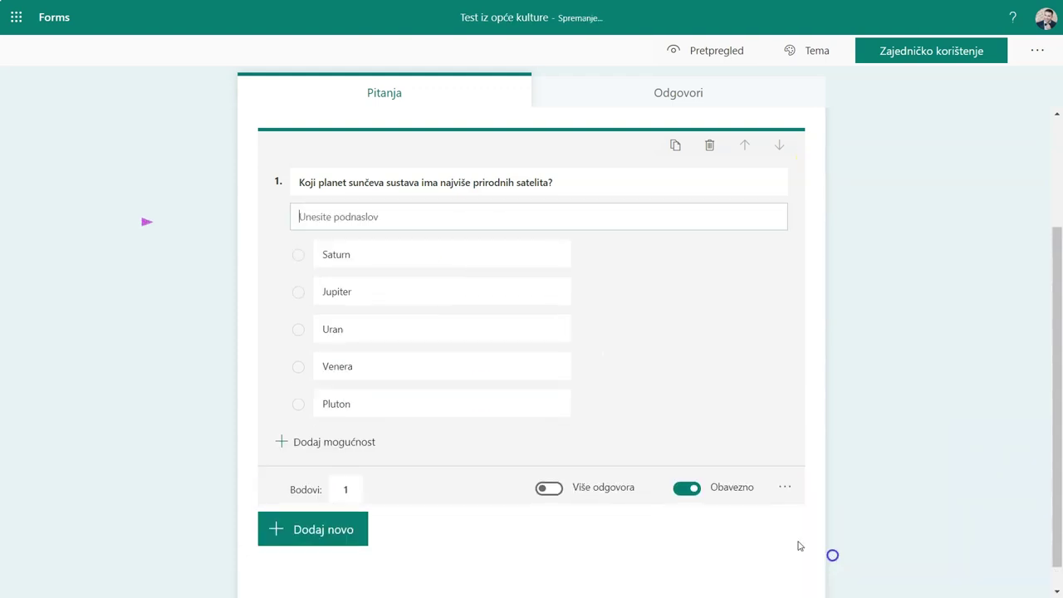
text(Samo je jedan točan odgovor)
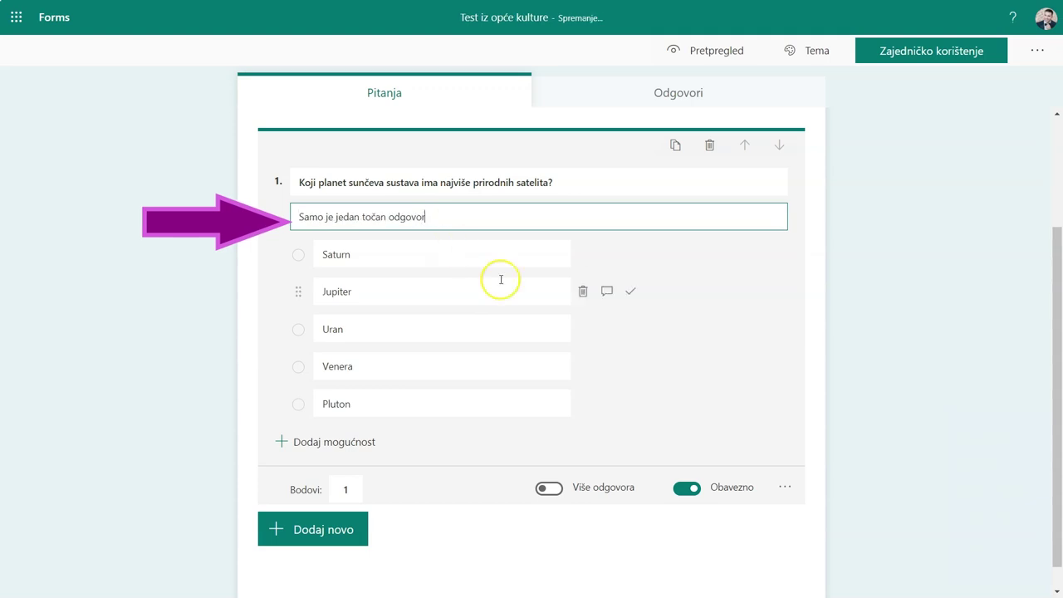
Step: Examine the branching options (Dodaj grananje) for the planet question's answers, and return to the form
click(785, 487)
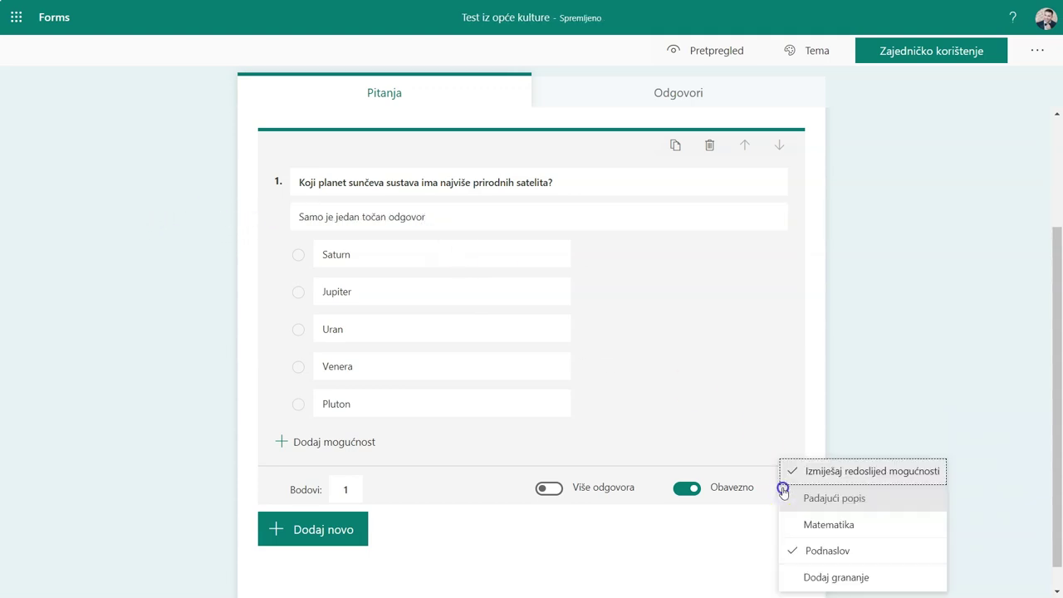
click(833, 578)
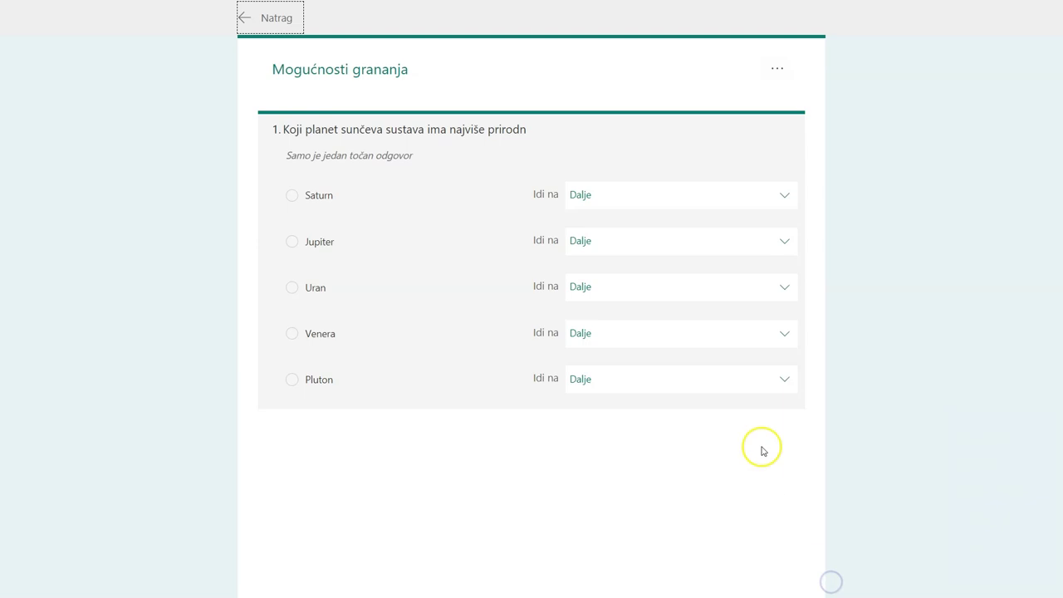
click(785, 199)
click(785, 199)
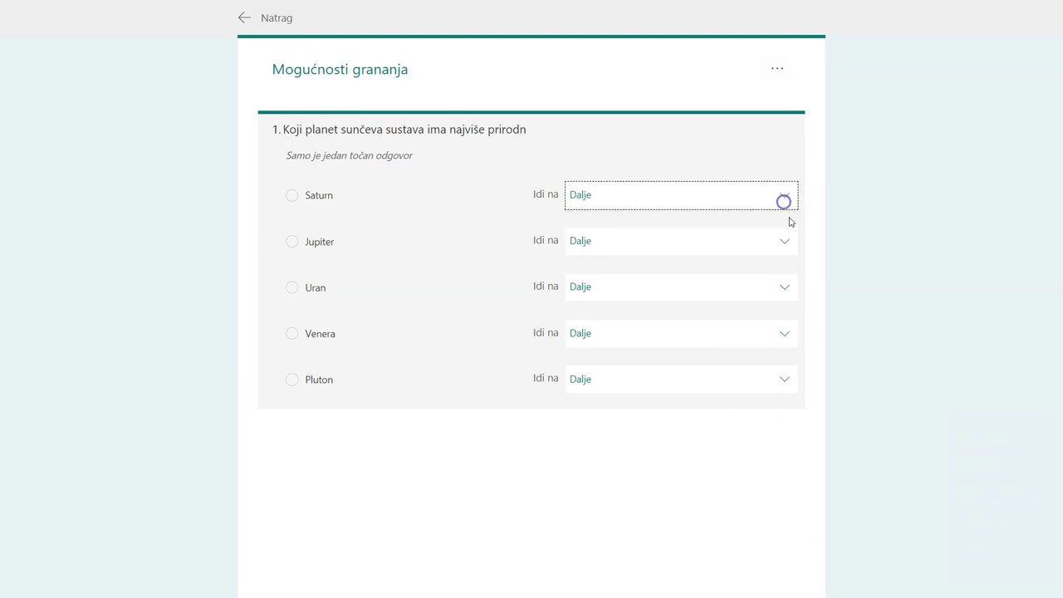
click(788, 242)
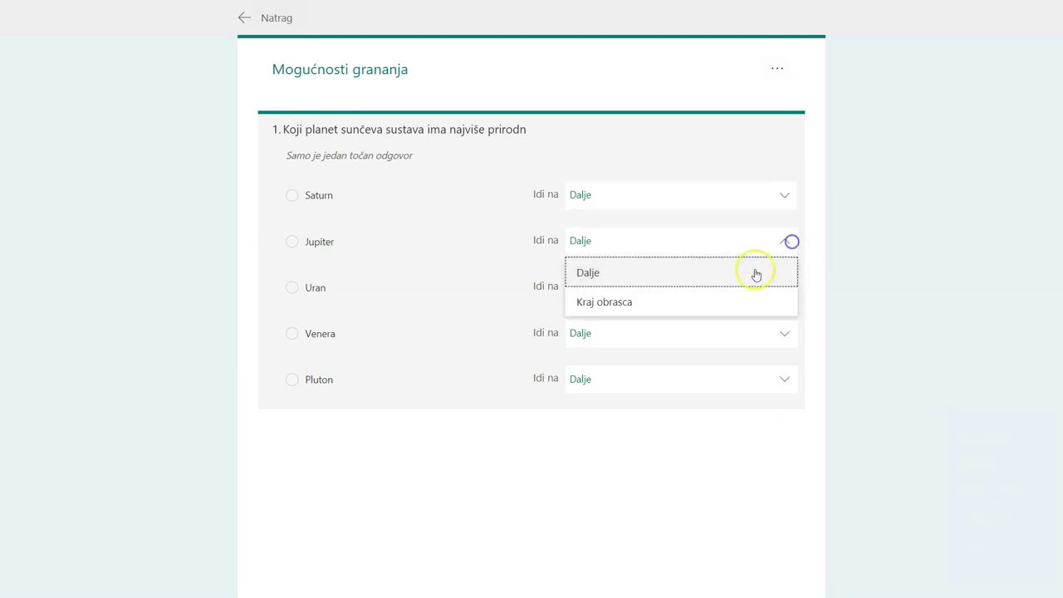
click(783, 238)
click(278, 25)
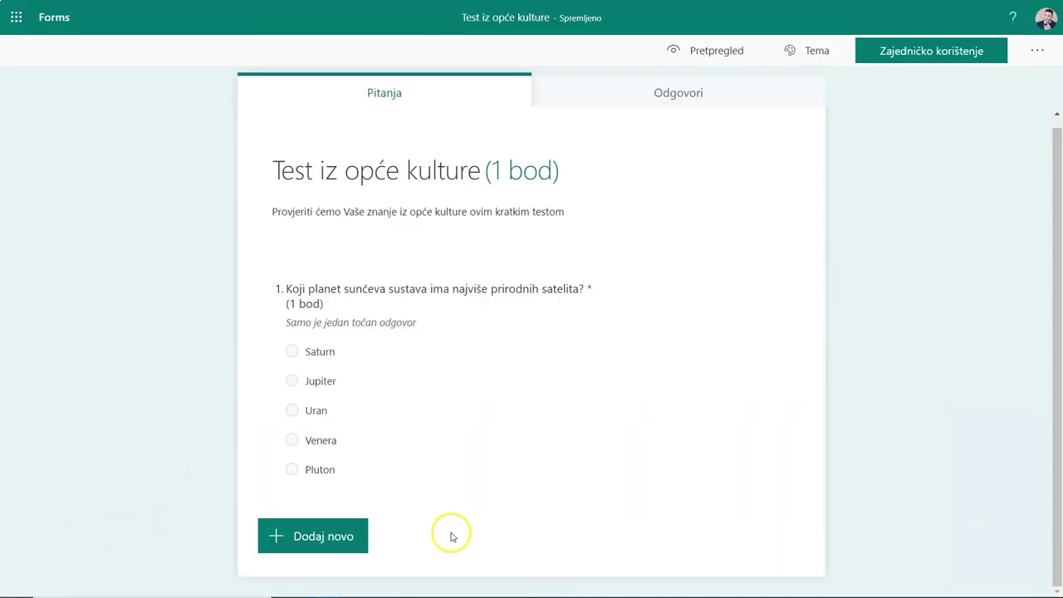
Step: Add a text question (Tekst) with the wording "Koji je glavni grad Nigerije?"
click(336, 548)
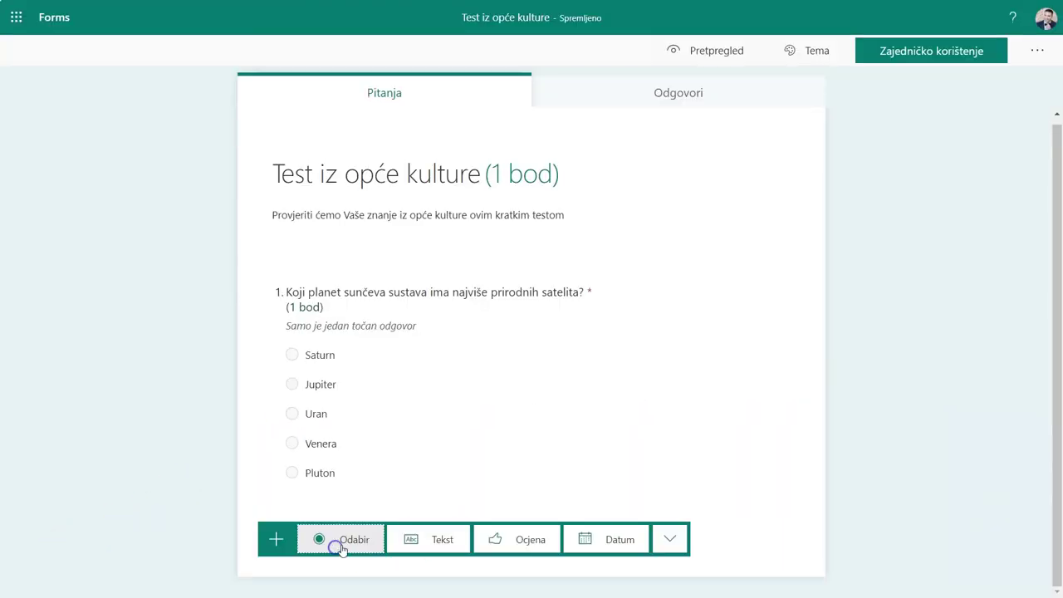
click(424, 538)
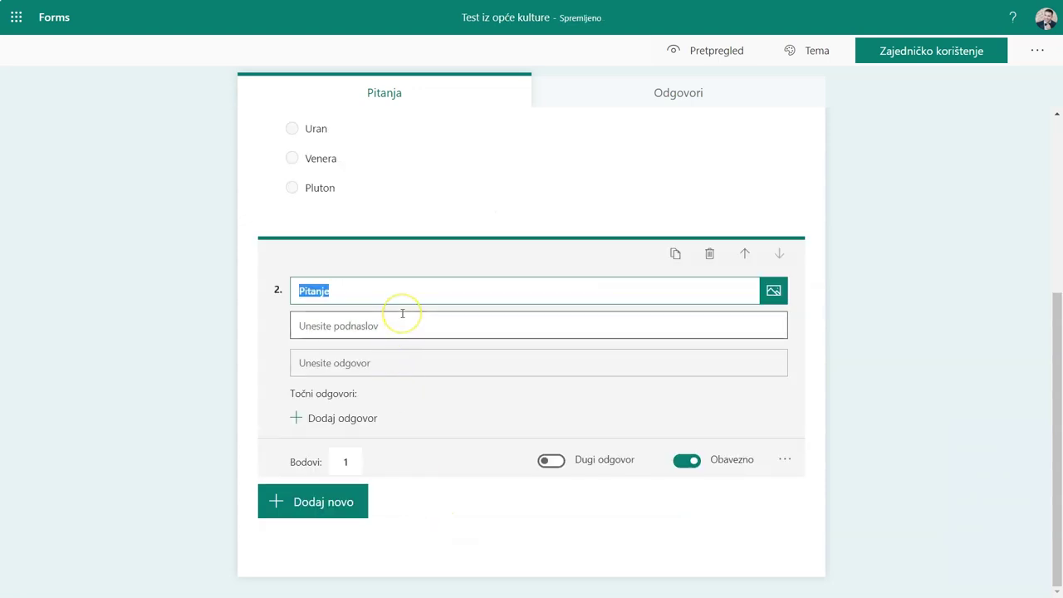
text(Koji je glavni grad Nigerije?)
click(413, 404)
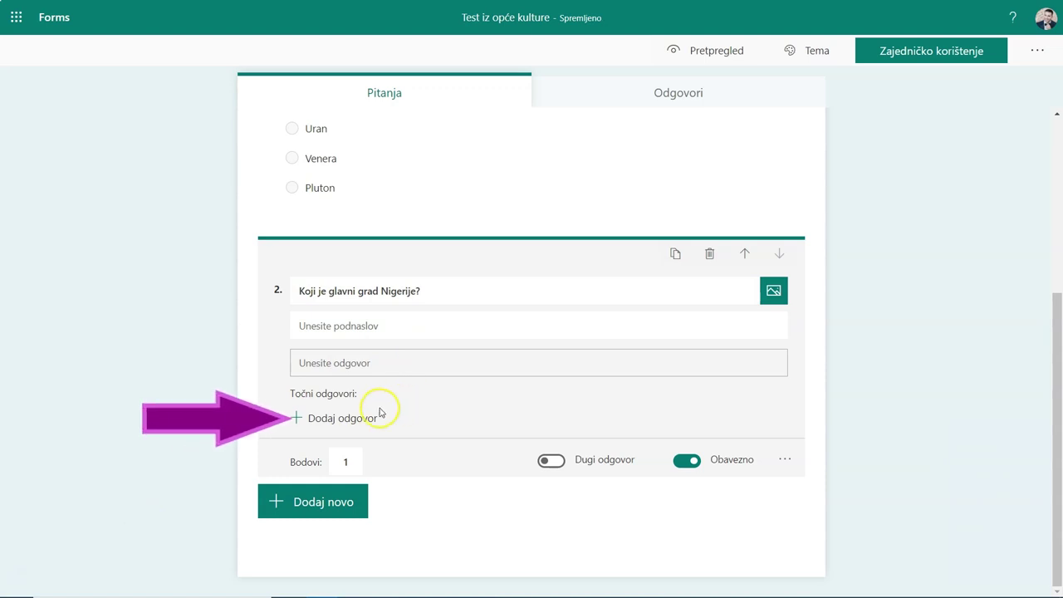
Step: Enter "Abuja" as the correct answer to the Nigeria question
click(354, 418)
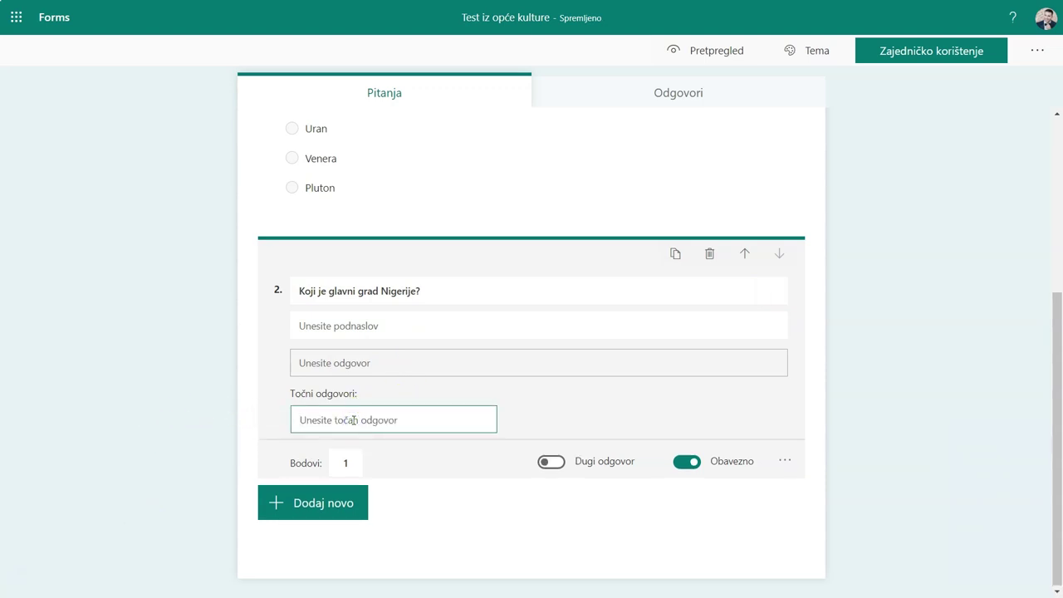
text(Abuja)
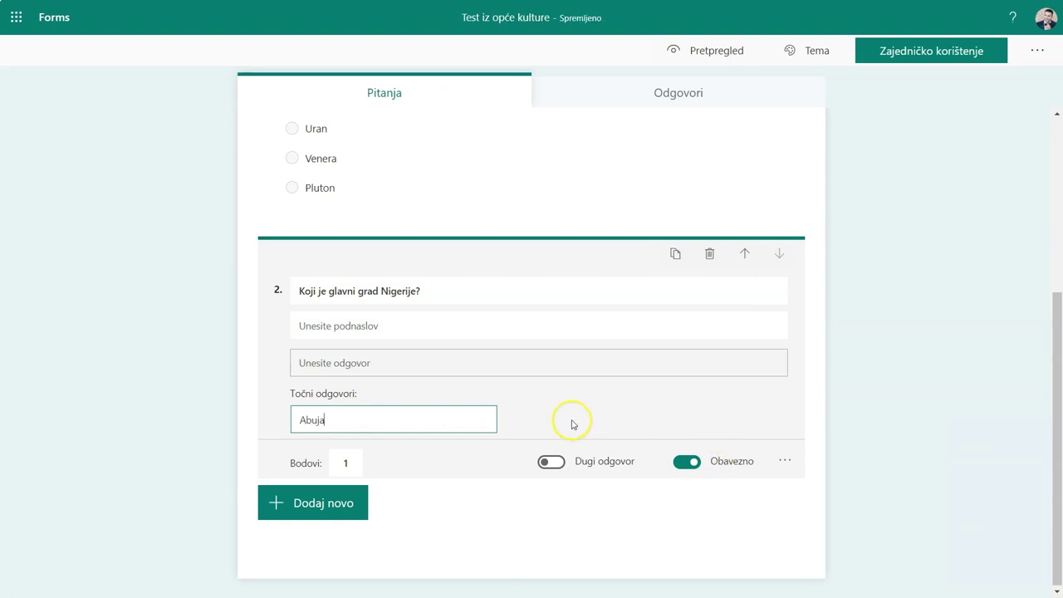
click(570, 421)
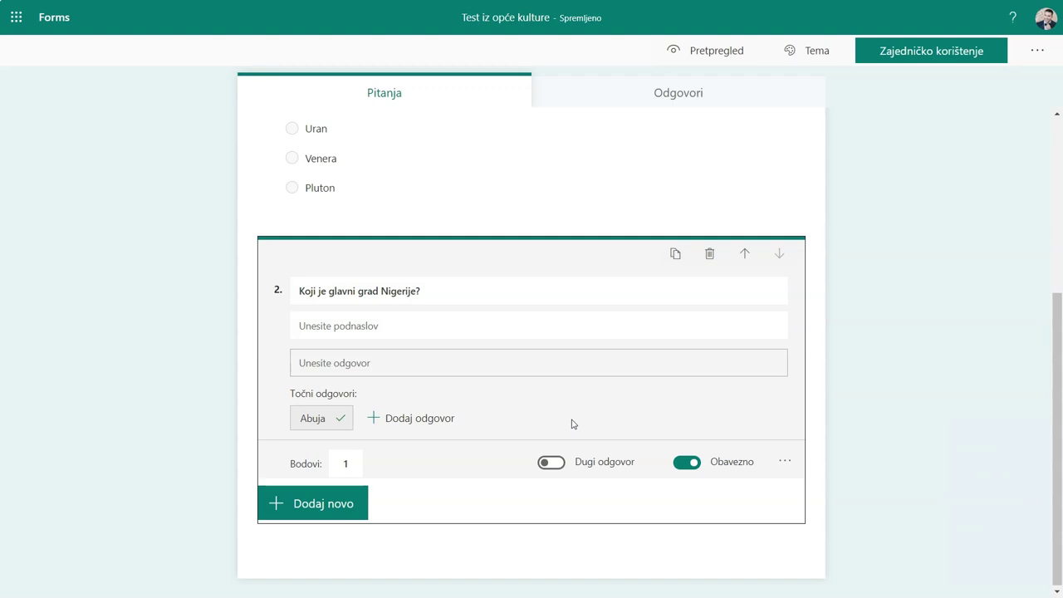
click(55, 579)
Step: Try restricting the Nigeria question's answer to a number (Ograničenja: Broj), and look through the other restriction types
click(785, 462)
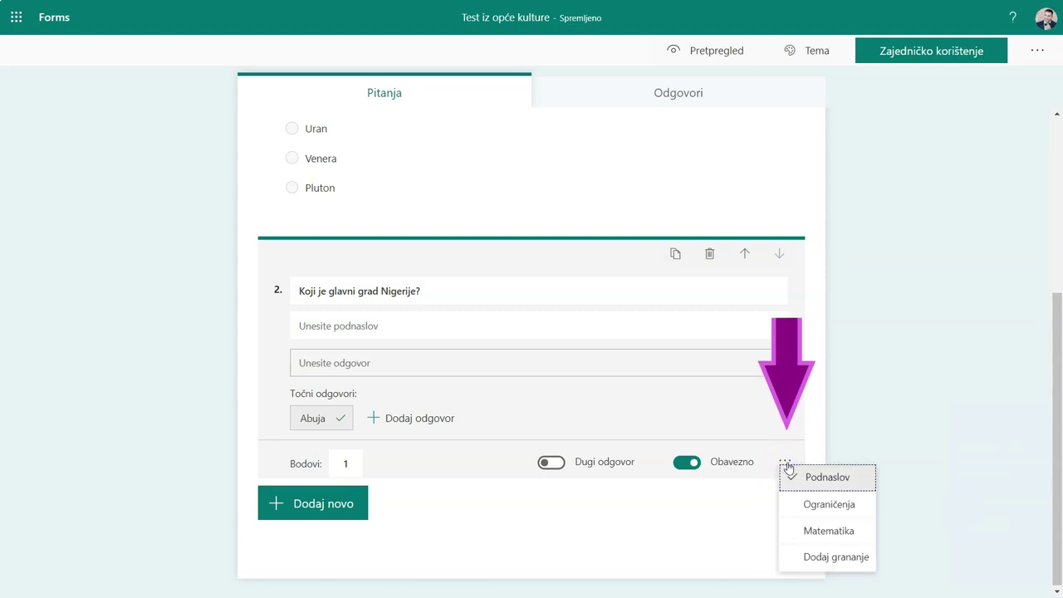
click(802, 502)
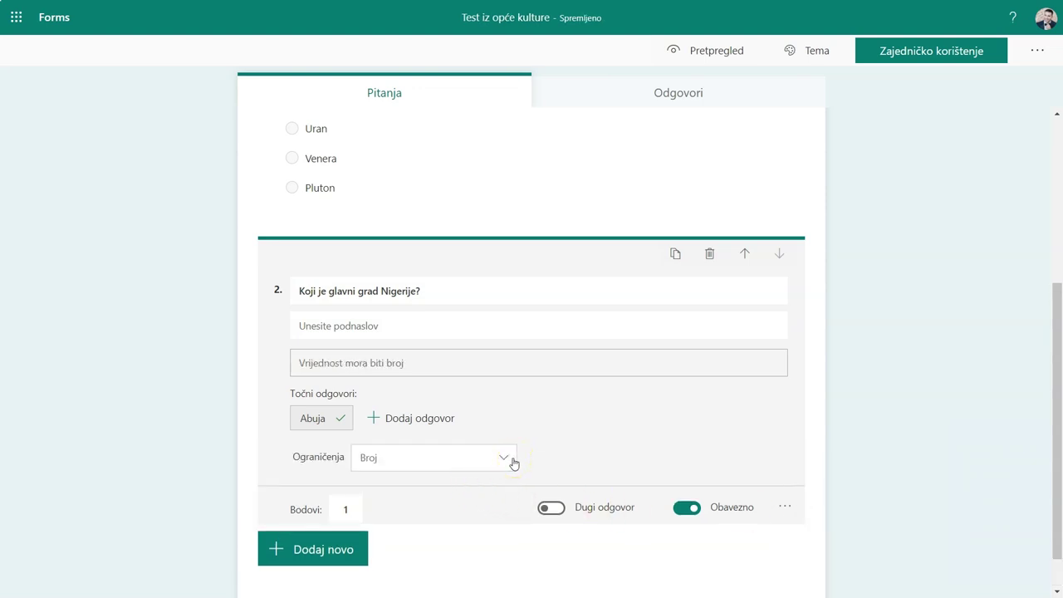
click(513, 461)
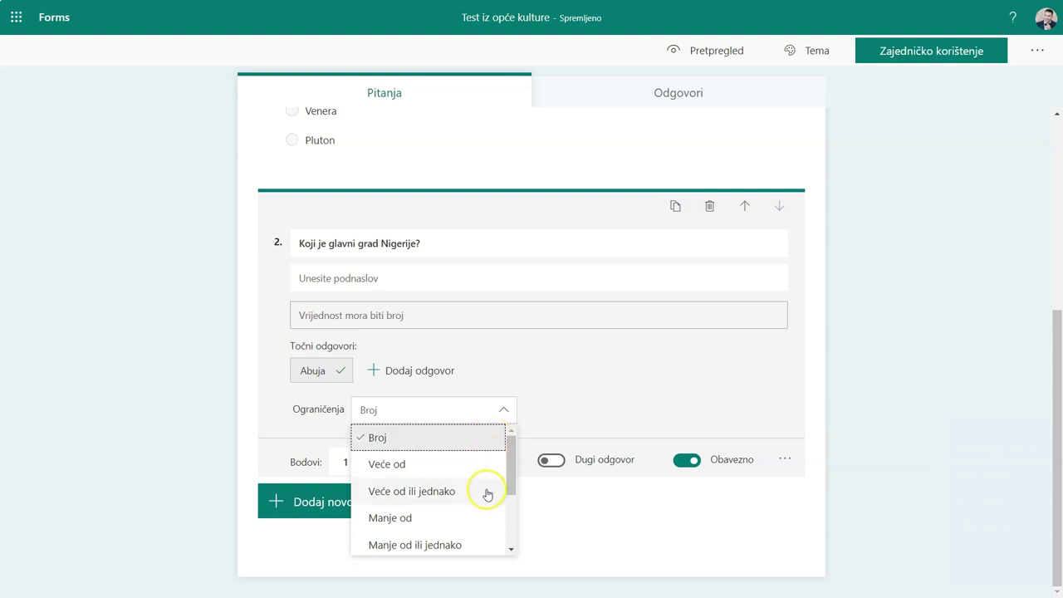
scroll(485, 525, down, 3)
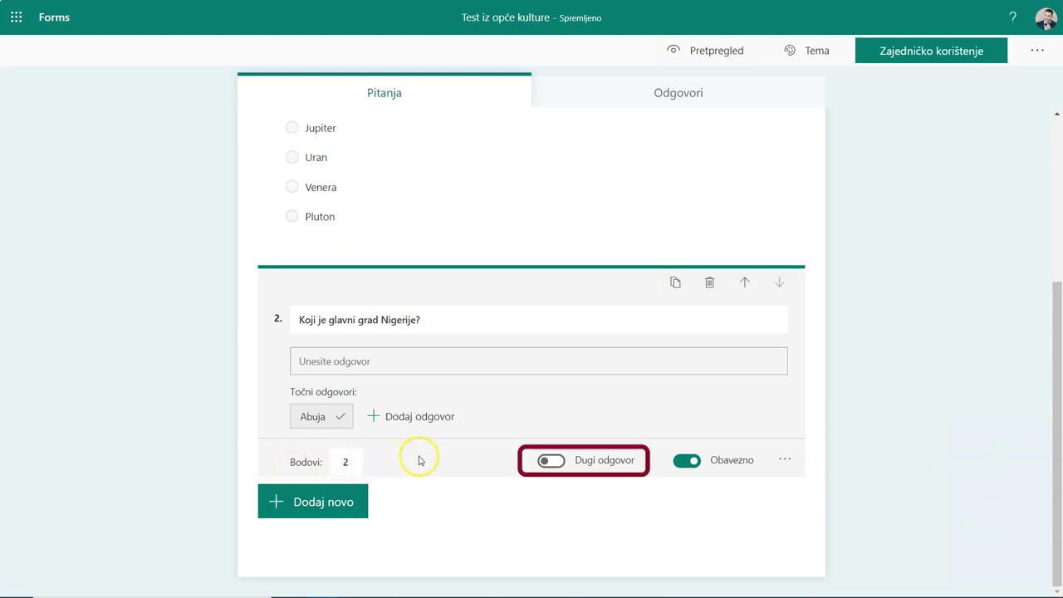
Step: Allow a long answer (Dugi odgovor) for the Nigeria question
click(553, 462)
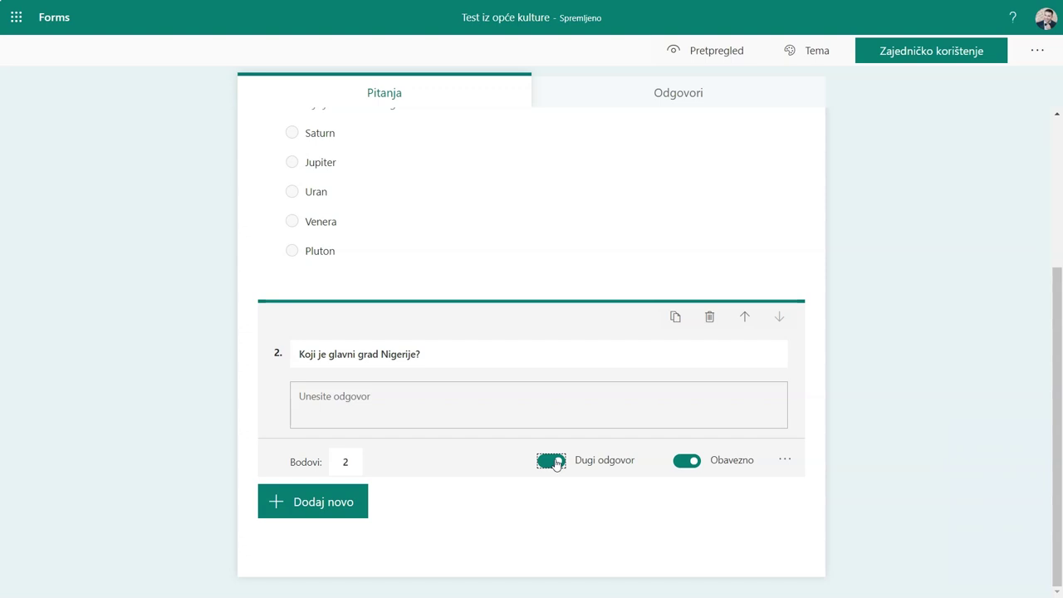
click(547, 535)
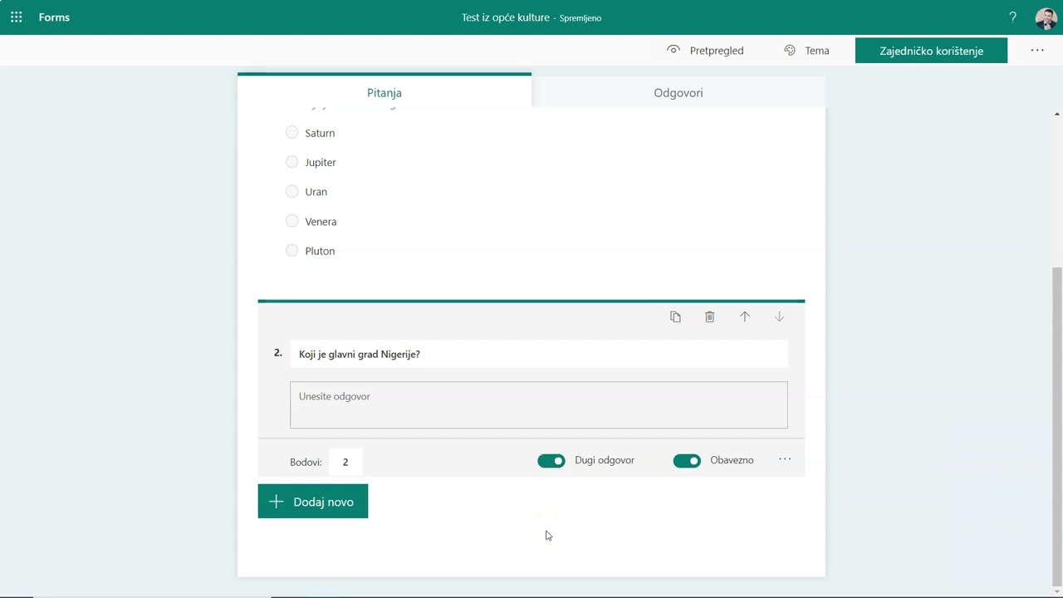
click(536, 534)
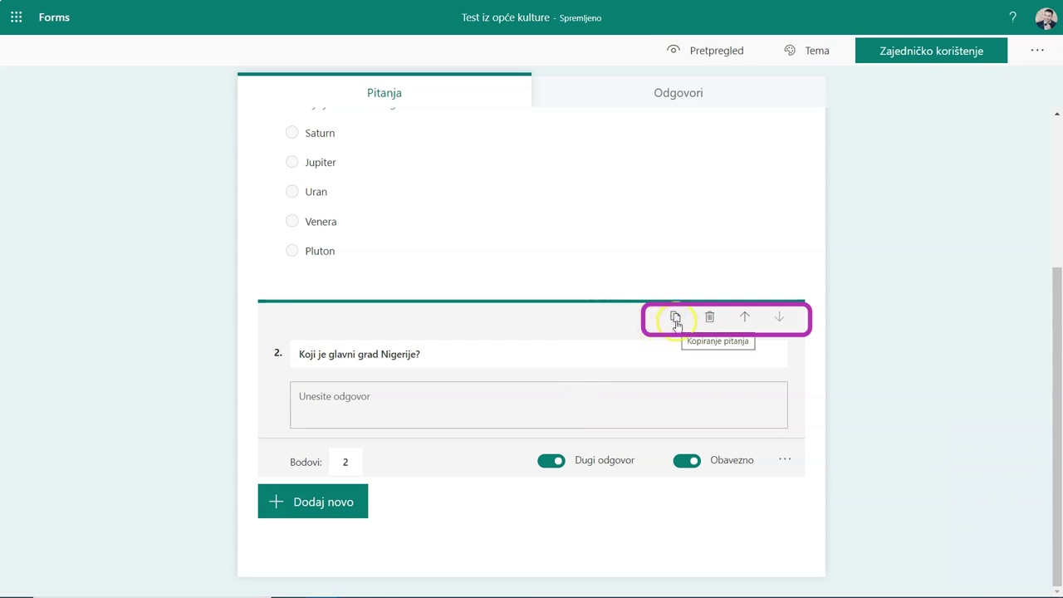
Step: Try moving the Nigeria question above the planet question and back down, and finish editing it
click(747, 324)
click(778, 313)
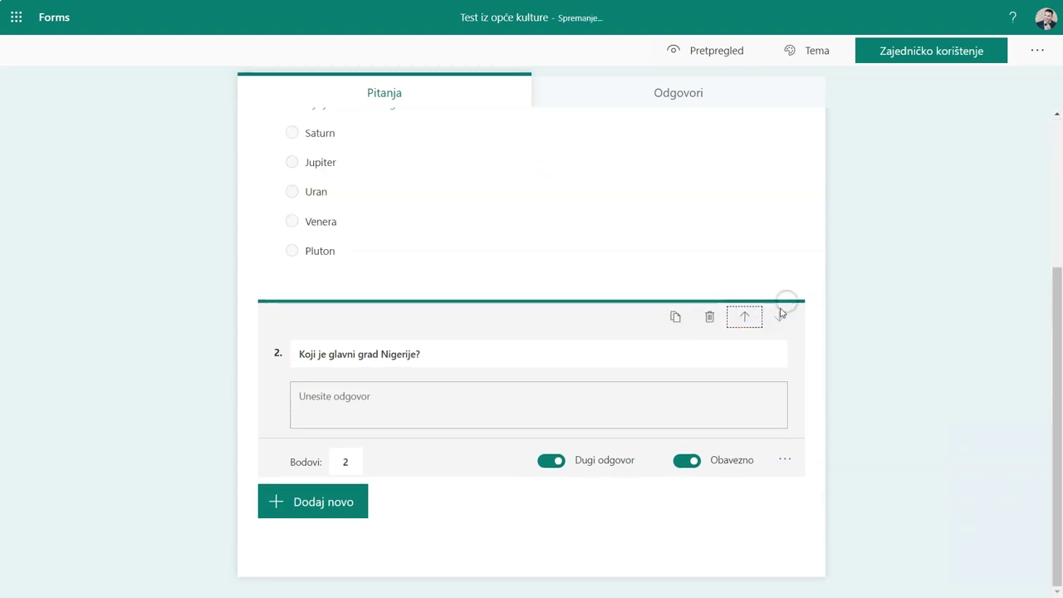
click(476, 555)
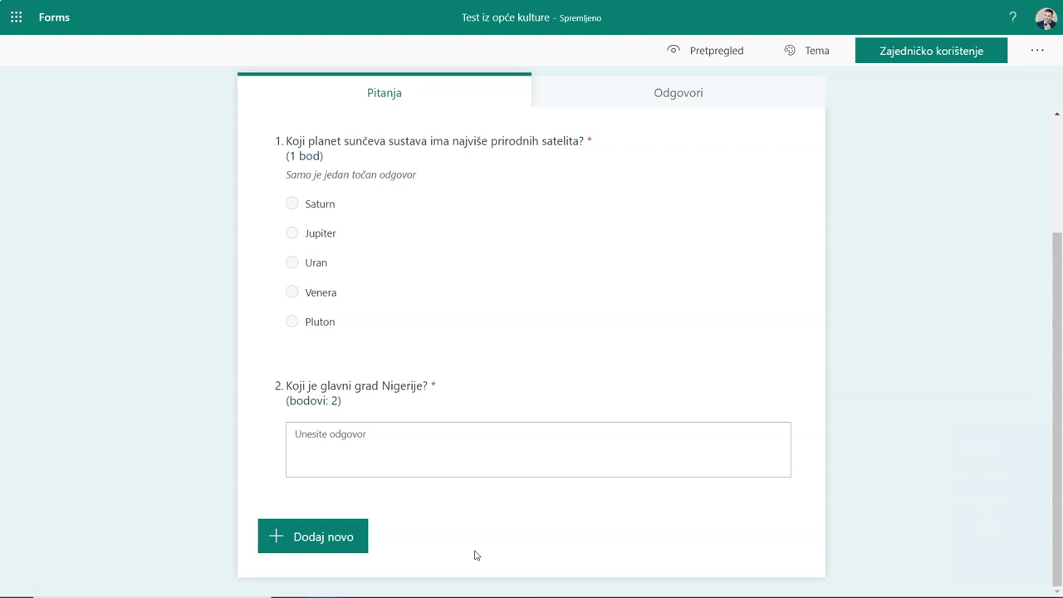
Step: Examine the types available for a new question, including Ocjena, Datum and additional ones such as Rangiranje and Likertova ljestvica
click(330, 548)
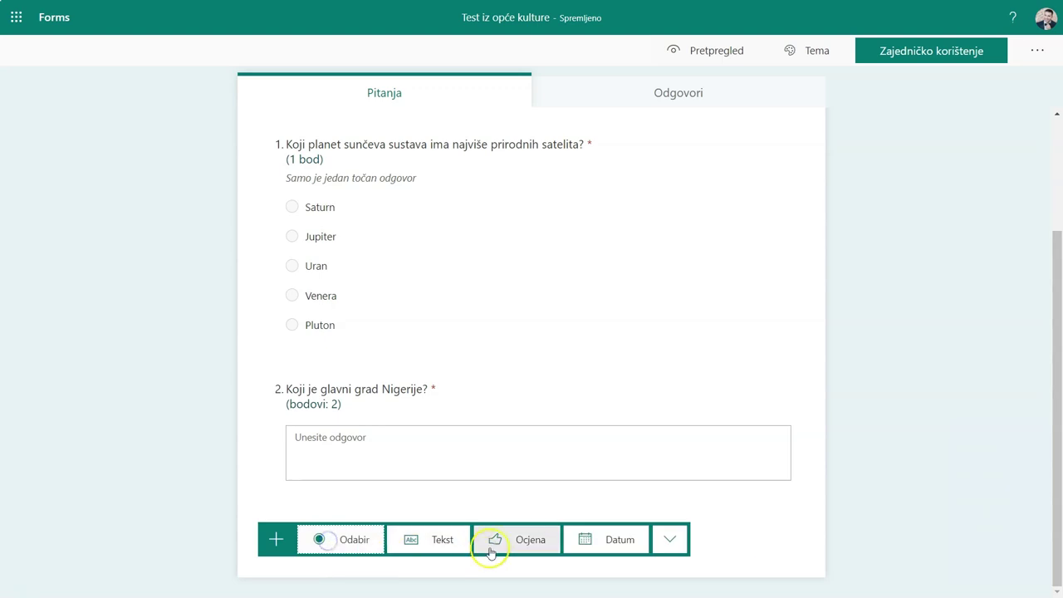
click(509, 542)
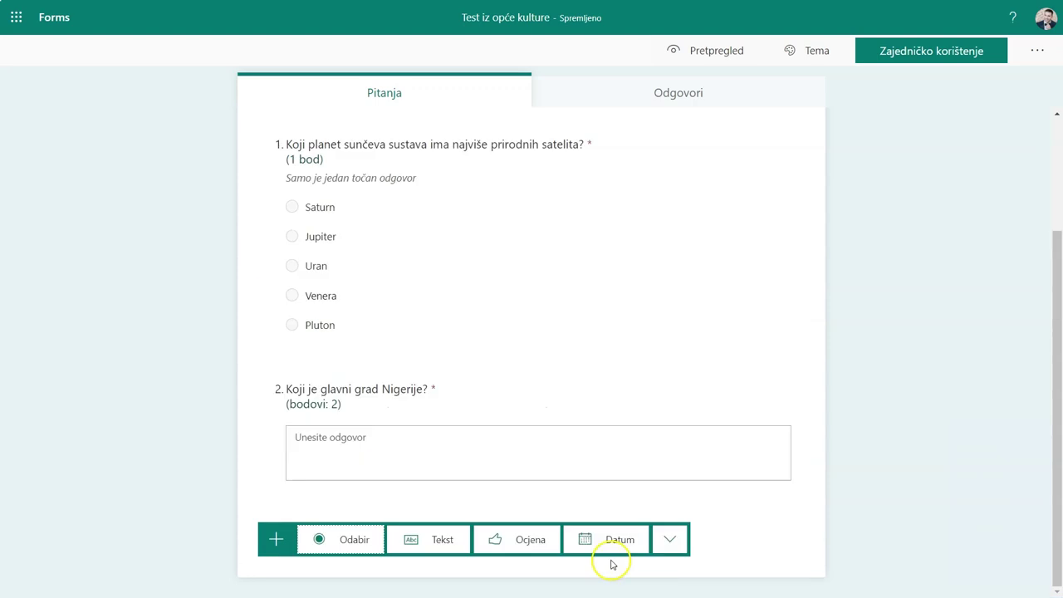
click(607, 540)
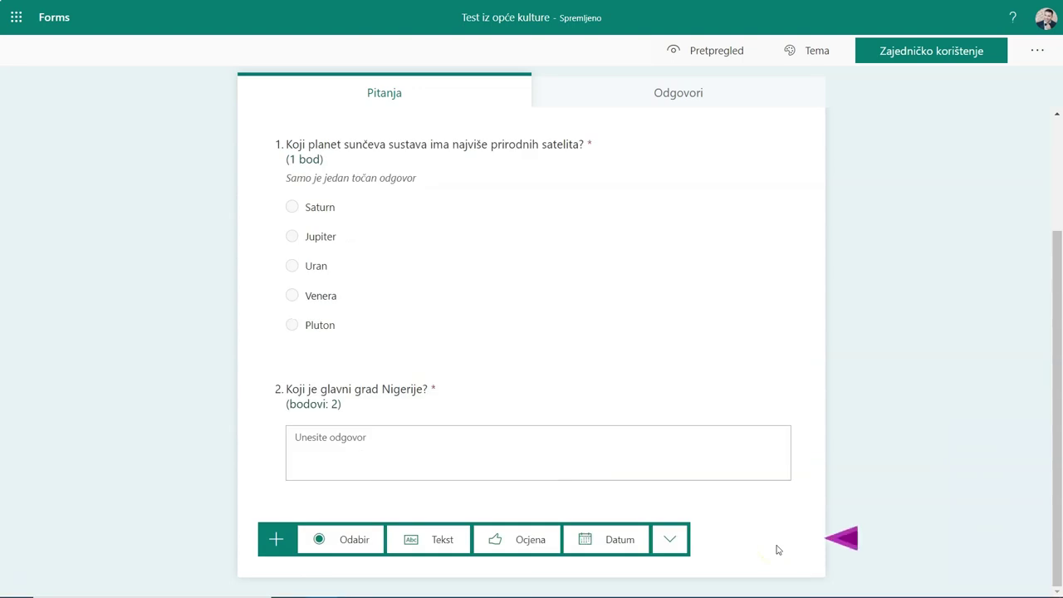
click(671, 542)
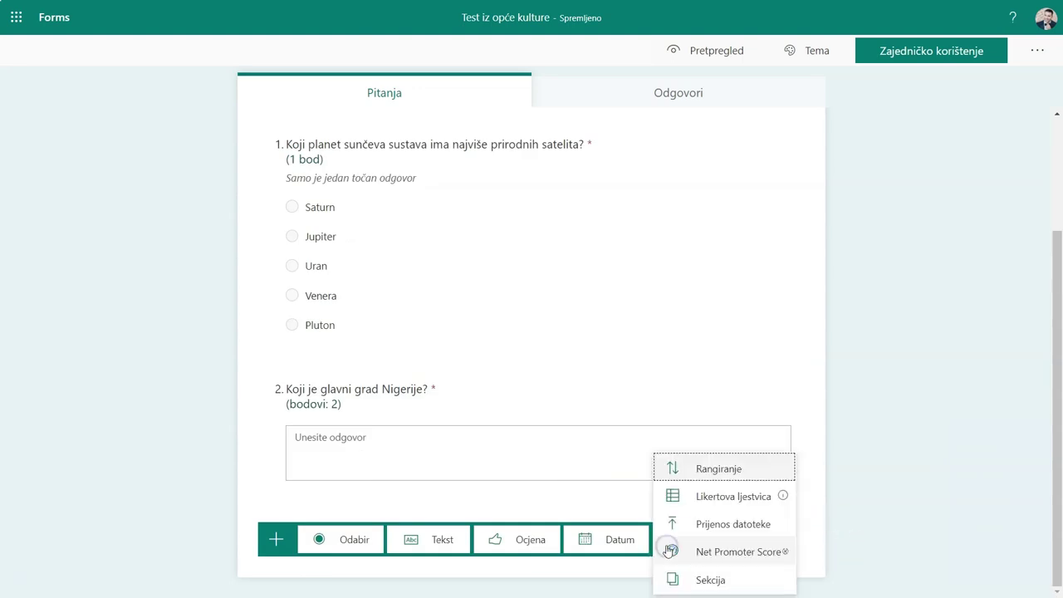
click(611, 573)
mouse_move(712, 508)
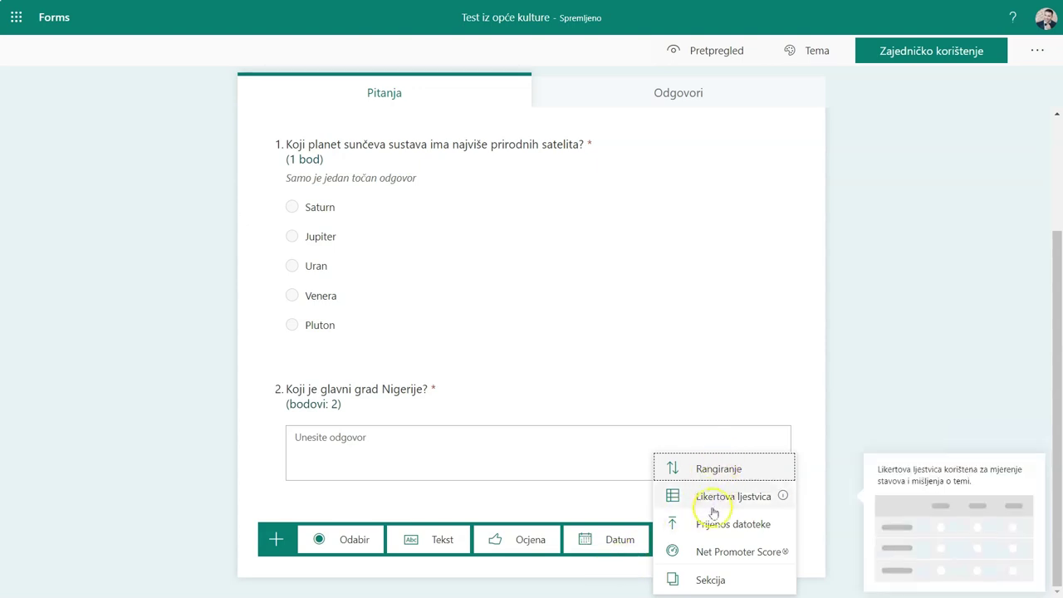
Step: Add the ranking (Rangiranje) question "Poredajte događaje od starijeg prema novijem!" with the options Francuska revolucija, Industrijska revolucija and Oktobarska revolucija
click(568, 510)
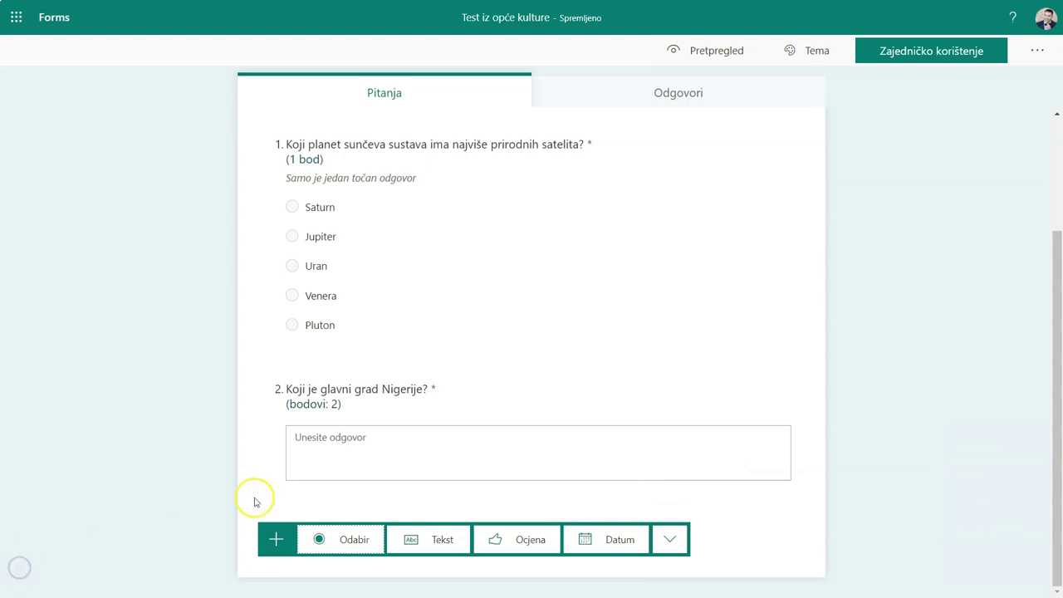
click(669, 539)
click(742, 473)
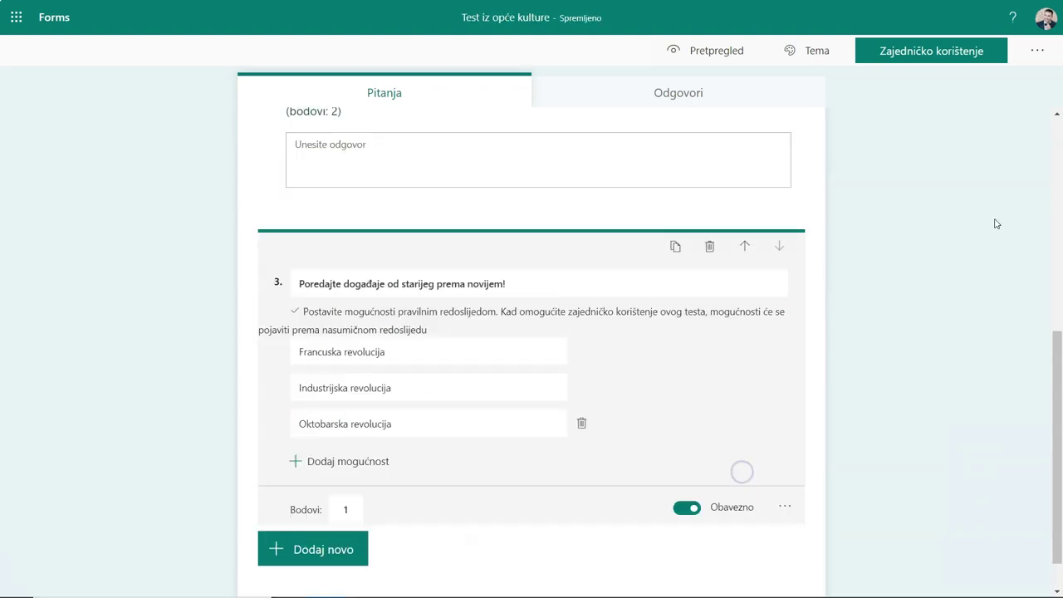
click(1021, 189)
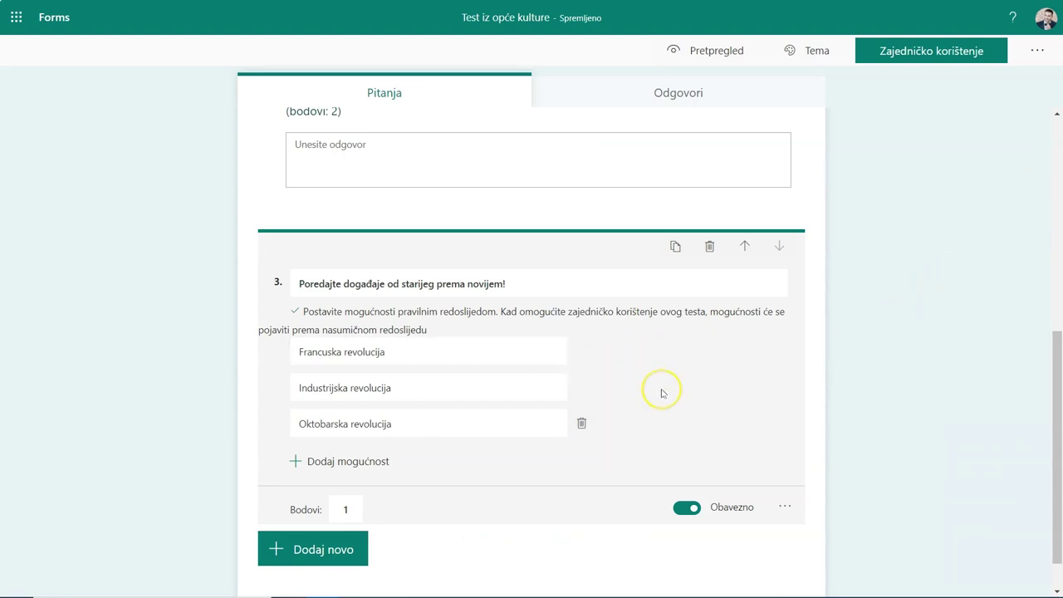
click(27, 578)
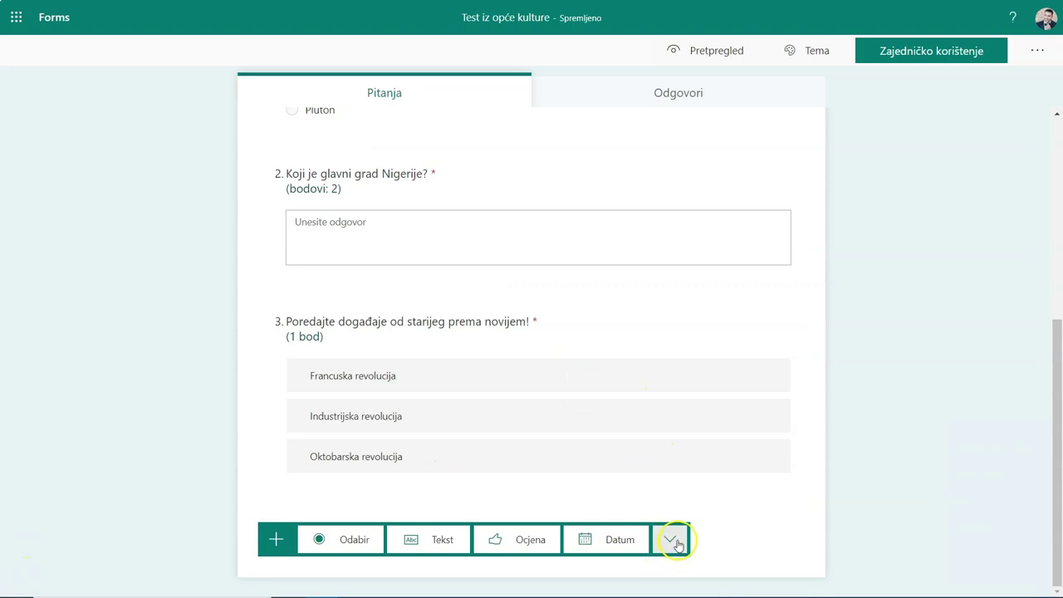
Step: Add a file-upload question: "U sedmom nastavku književnog serijala Harry Potter i družina traže darove smrti. Nacrtaj njihov simbol na list papira i fotografiraj te učitaj u Zadatak."
click(677, 542)
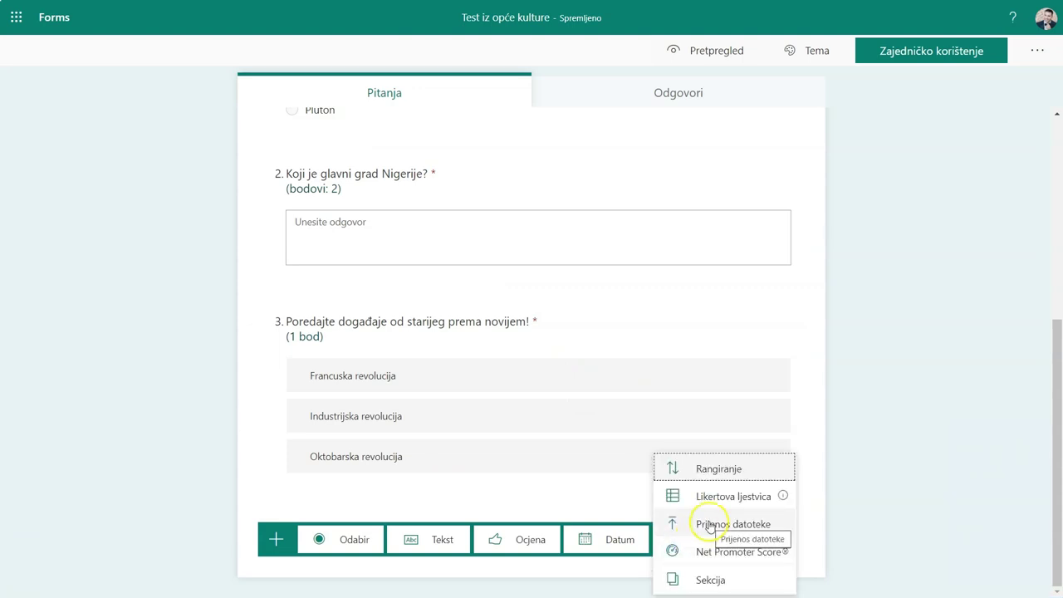
click(711, 522)
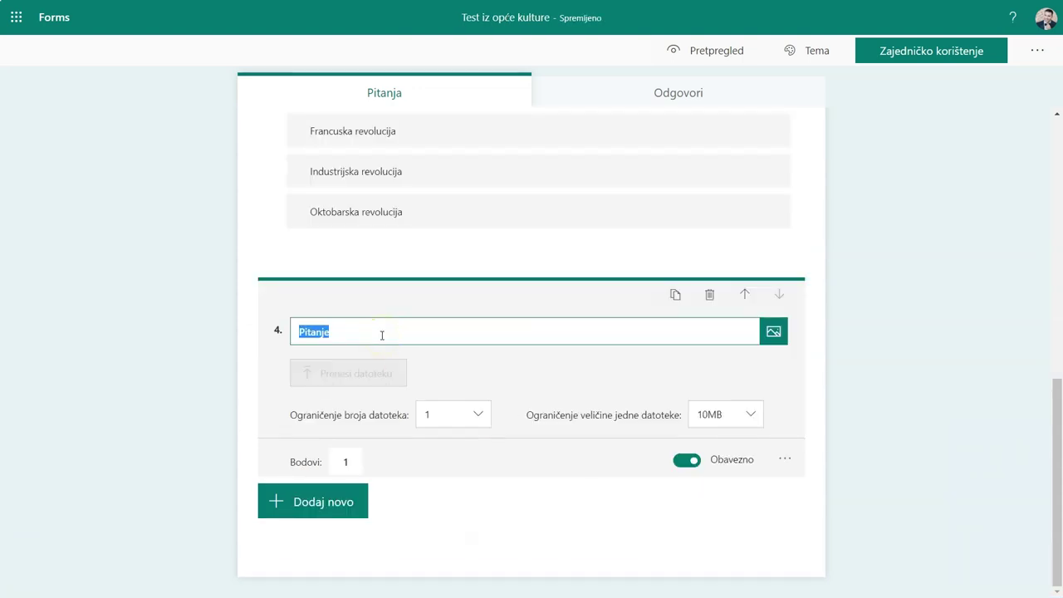
text(U sedmom nastavku književnog serijala Harry Potter i družina traže darove smrti. Nacrtaj njihov simbol na list papira i fotografiraj te učitaj u Zadatak.)
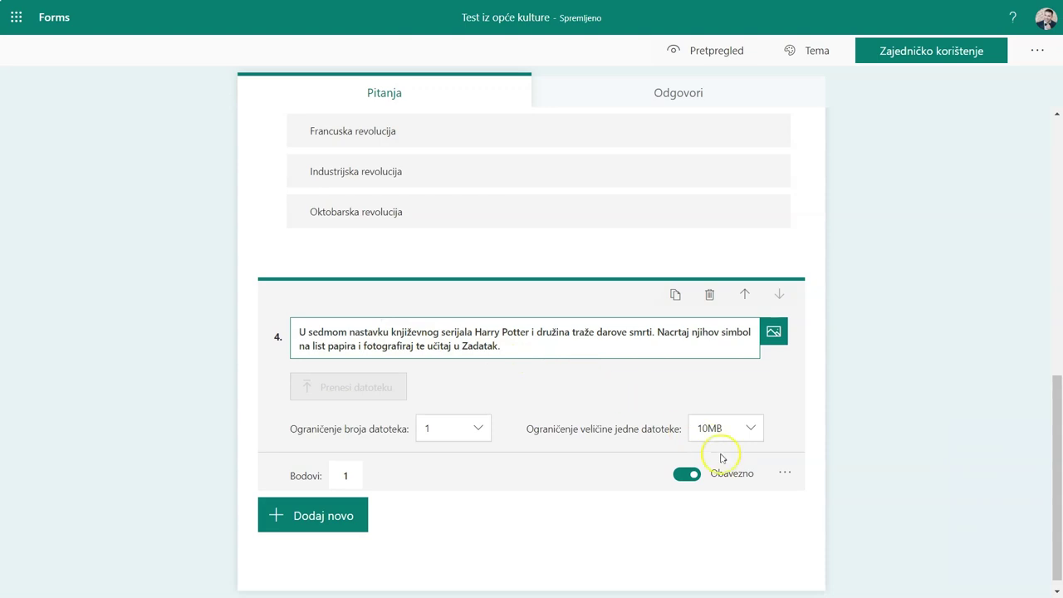
Step: Restrict the Harry Potter question's uploads to the Slika file type, with a size limit of 1GB per file
click(785, 474)
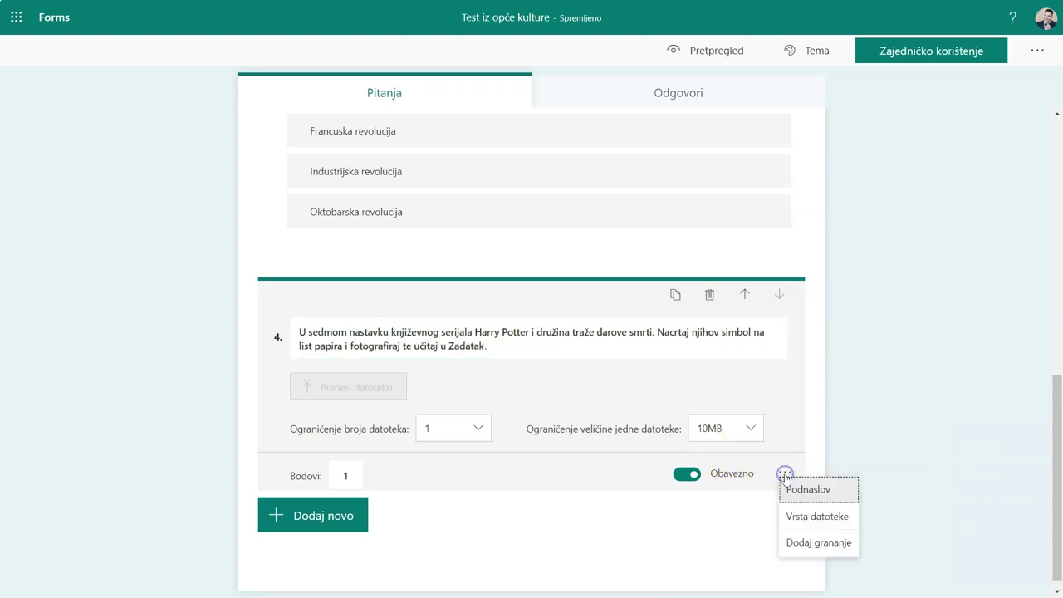
click(796, 512)
click(334, 536)
click(324, 505)
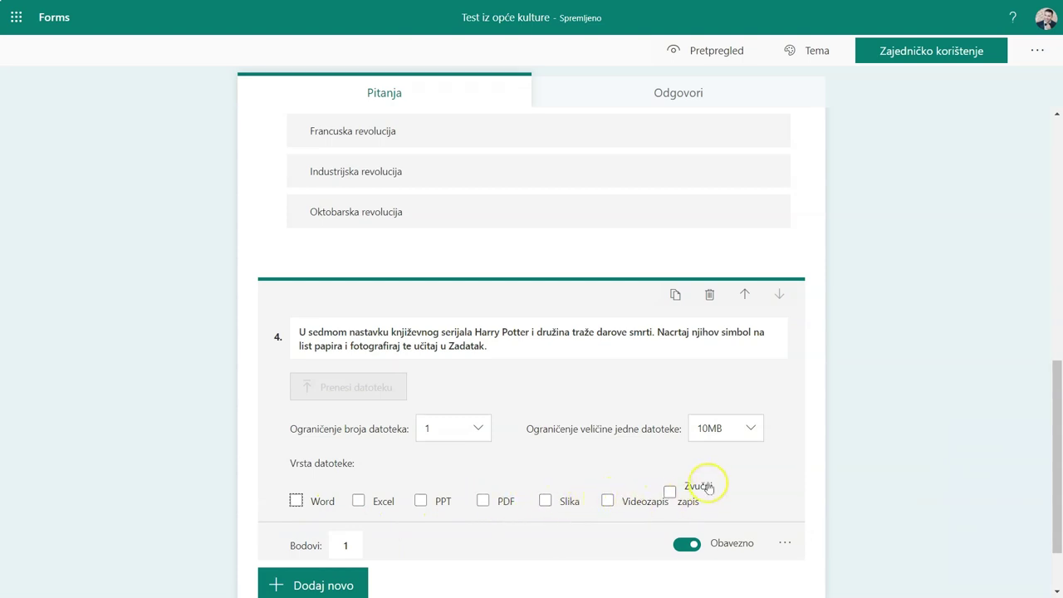
click(749, 429)
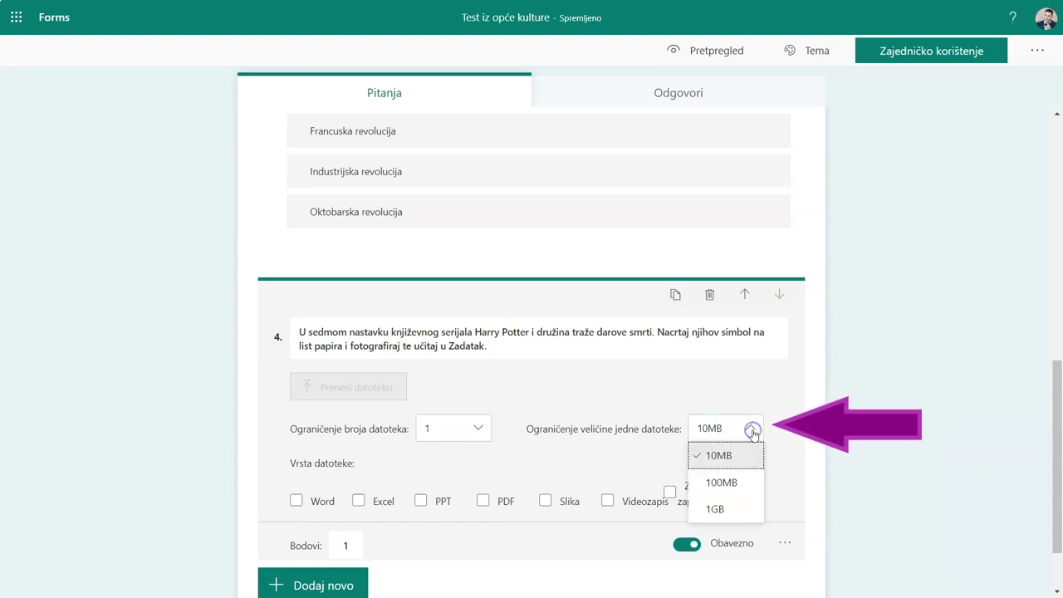
click(722, 511)
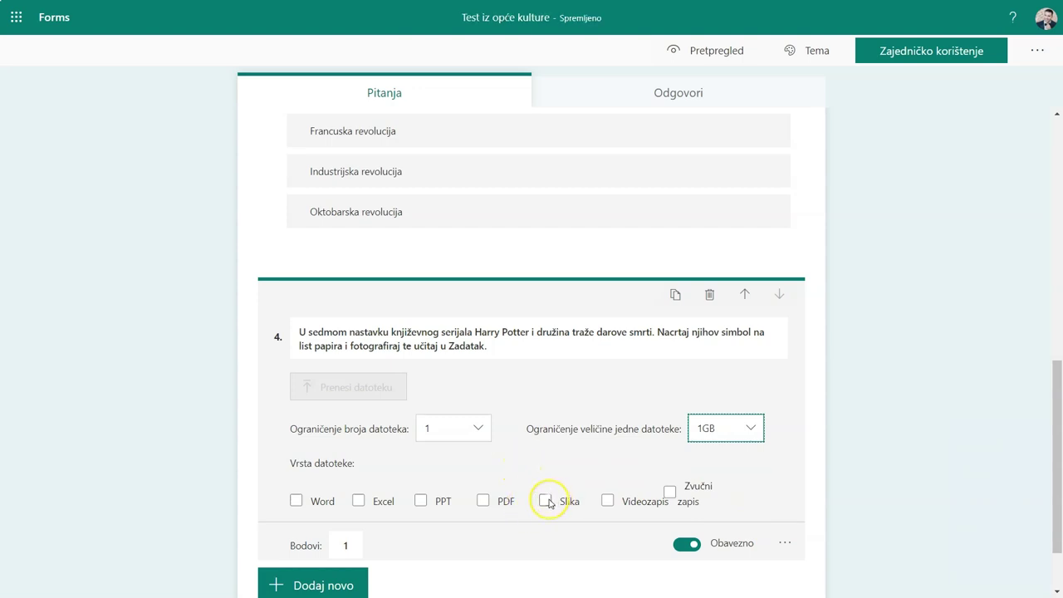
click(545, 501)
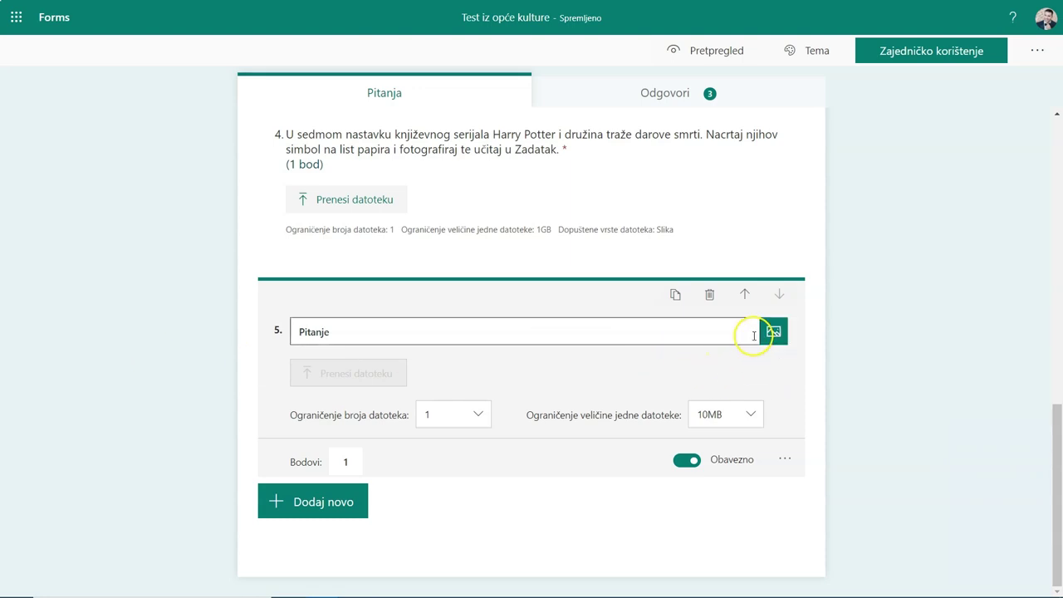
Step: Try attaching the picture "Primjedba 2020-05-01 160403.png" from the computer to the empty file-upload question 5
click(774, 333)
click(857, 141)
click(904, 136)
click(316, 198)
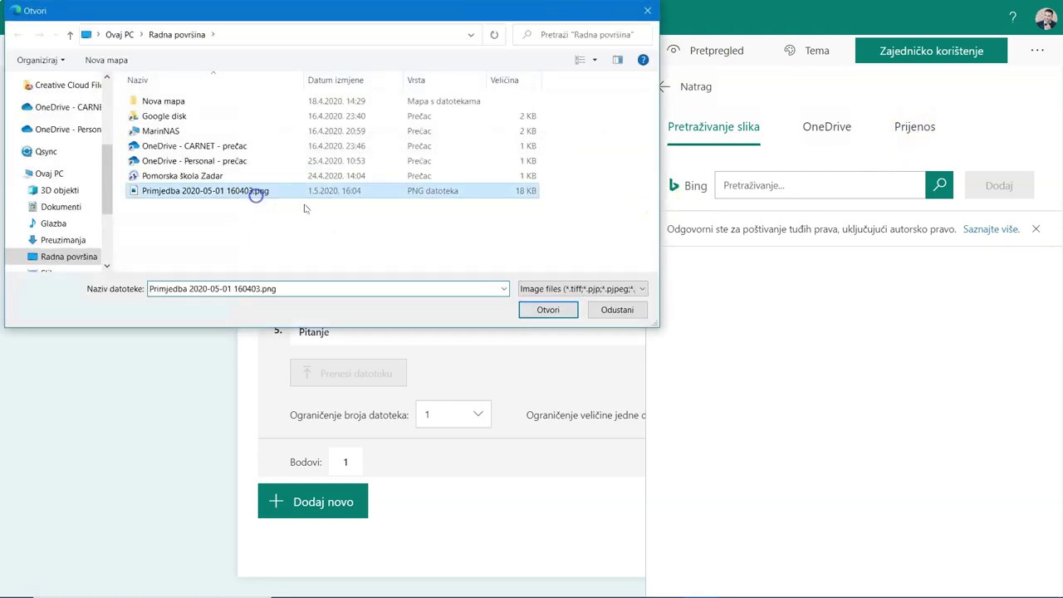
click(547, 307)
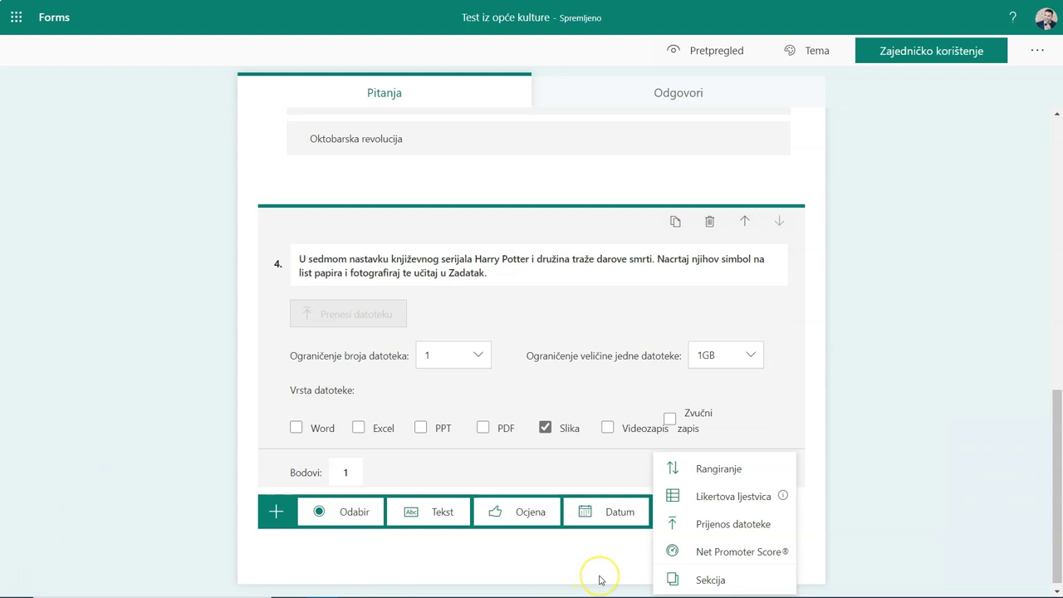
Step: Add a section titled "A sad matematika!" after the Harry Potter question
click(690, 580)
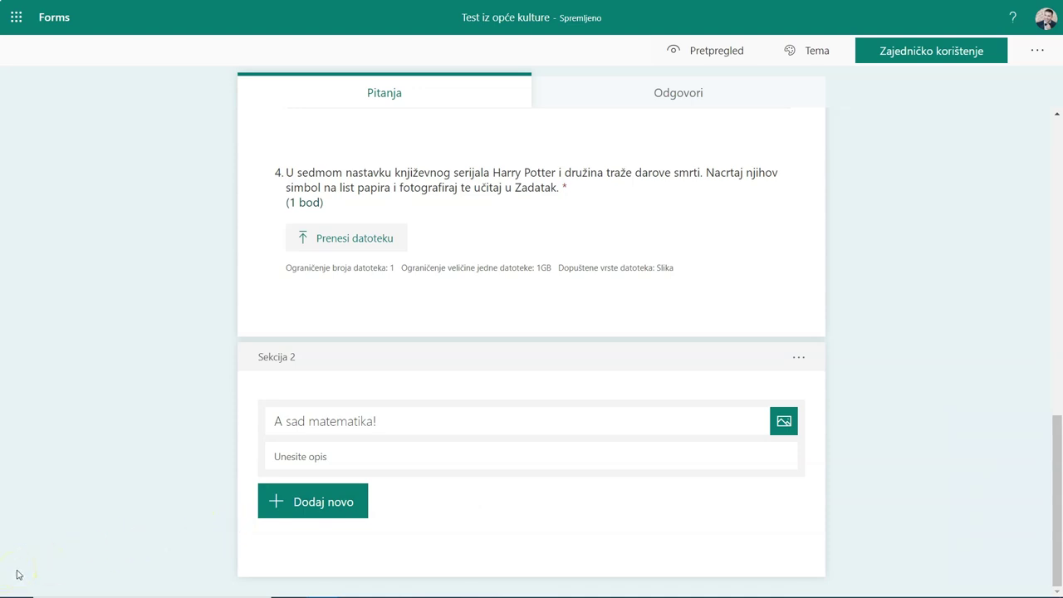
Step: Preview the test and go back and forth between the general questions and the "A sad matematika!" section
click(716, 51)
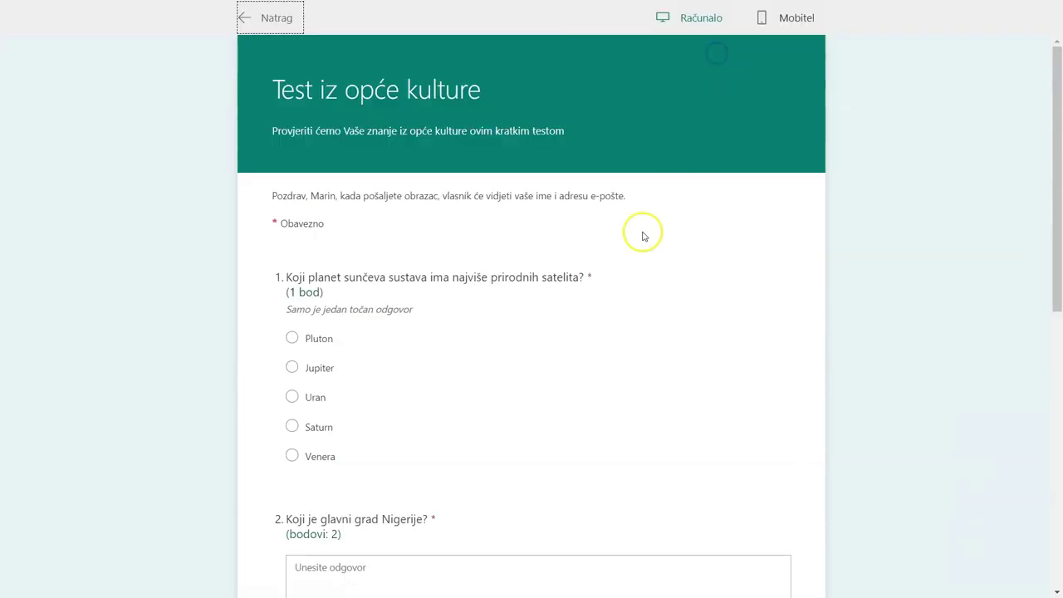
scroll(619, 270, down, 7)
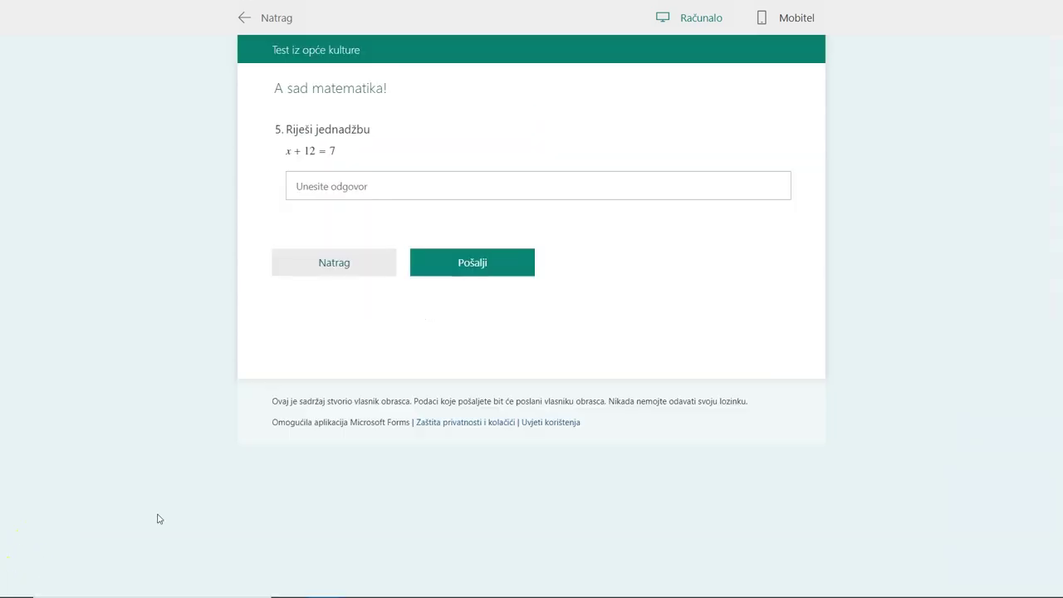
click(351, 267)
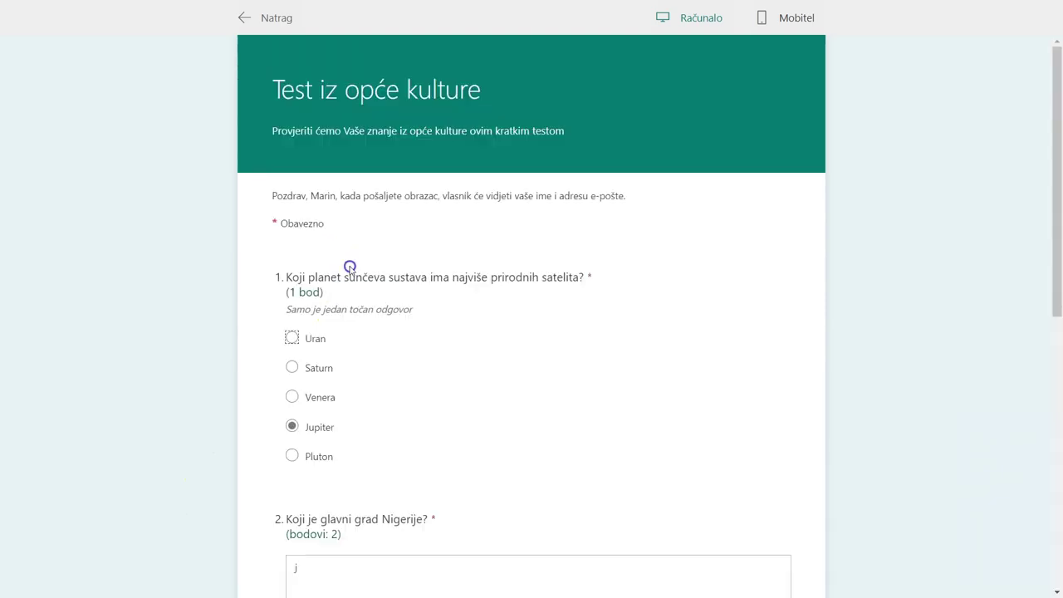
scroll(473, 292, down, 7)
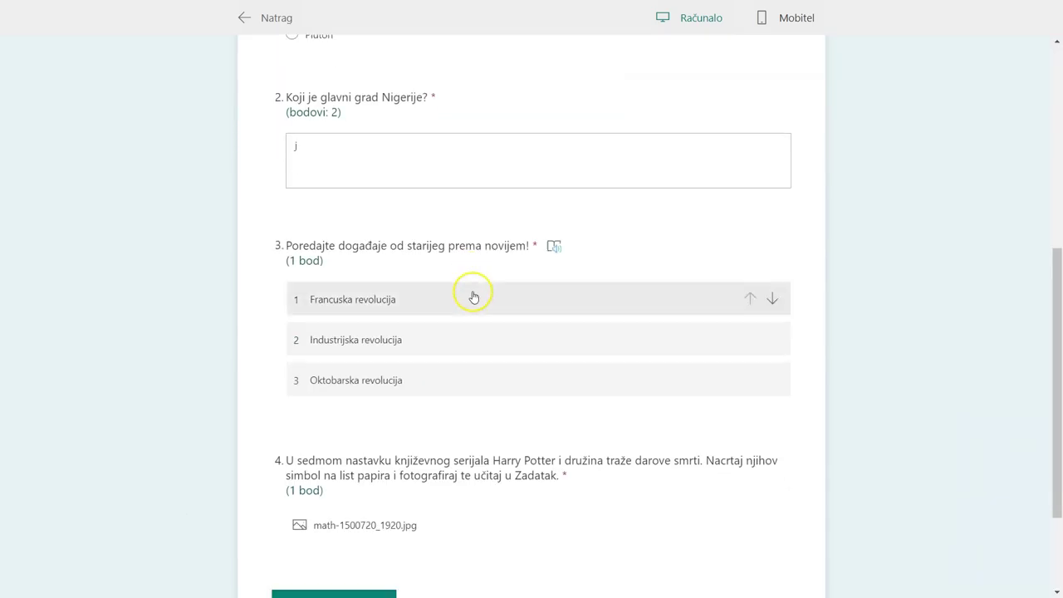
click(371, 466)
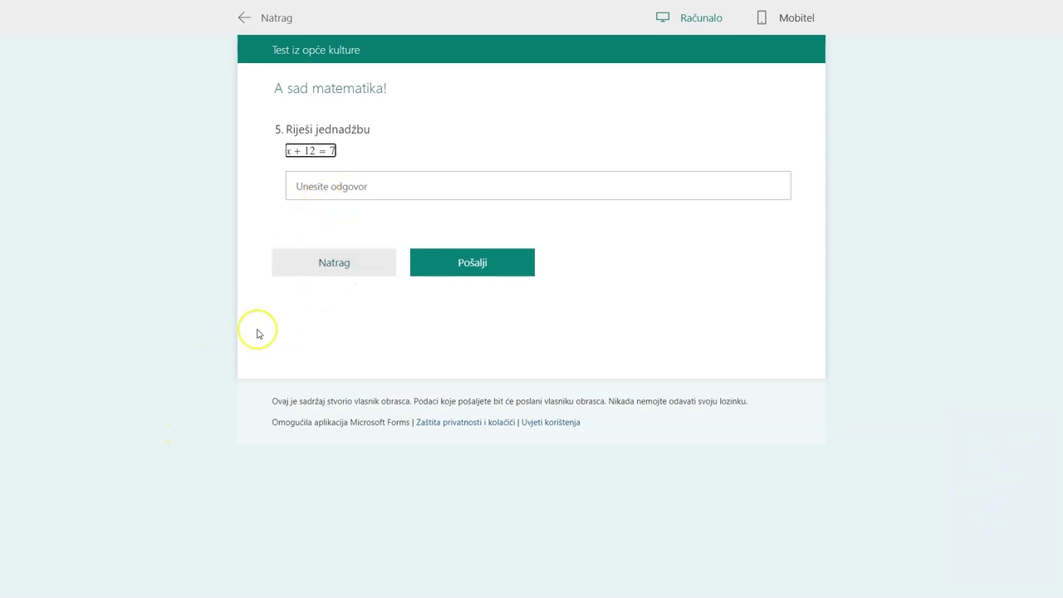
click(308, 274)
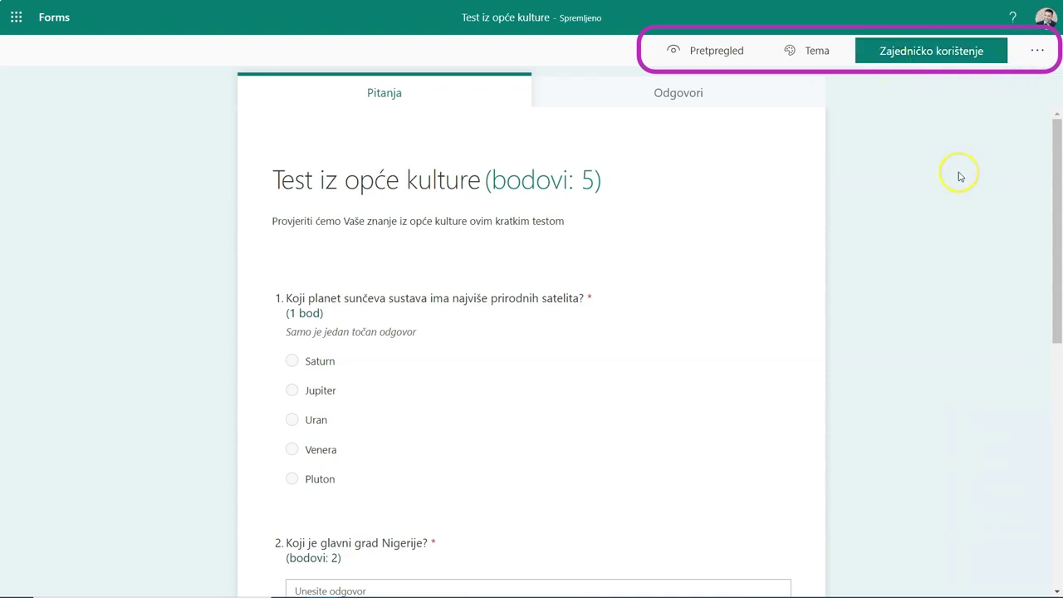
Step: Preview the test in the computer layout and choose Venera as a trial answer to the planet question
click(712, 41)
scroll(683, 188, down, 1)
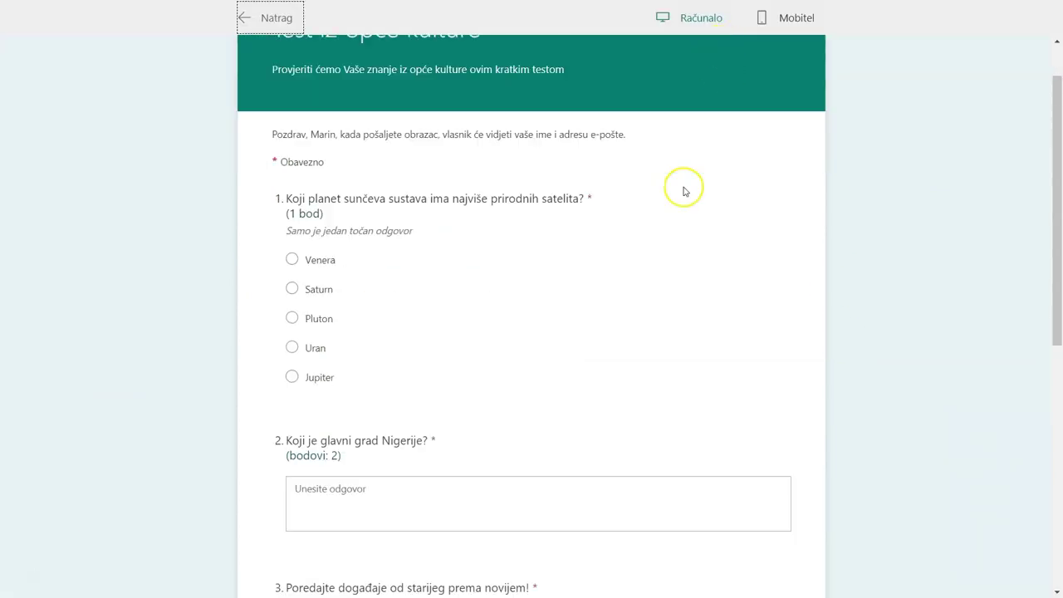
click(317, 239)
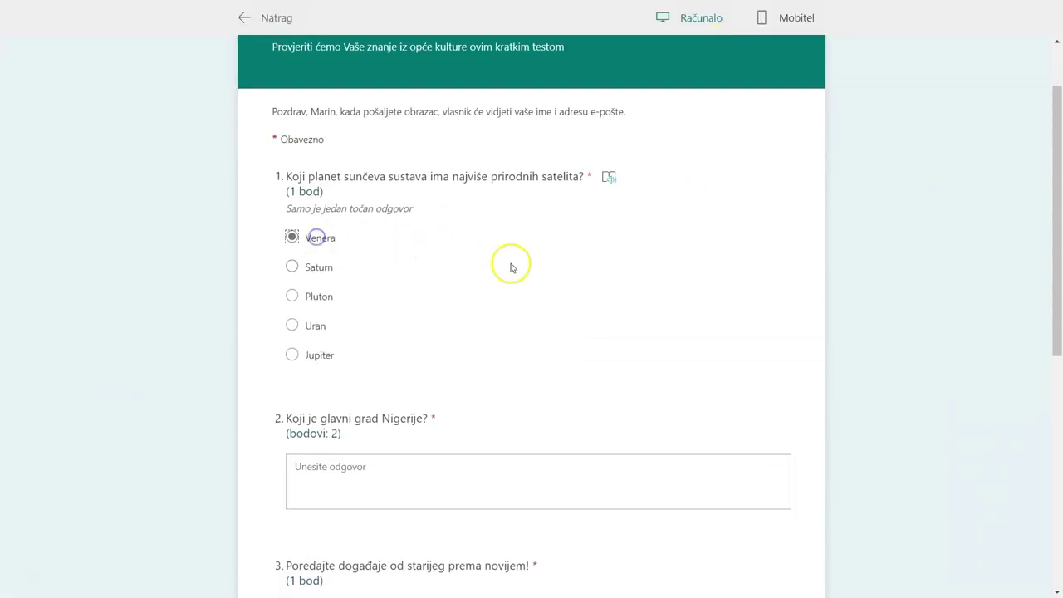
scroll(548, 273, up, 1)
scroll(532, 349, down, 1)
scroll(482, 415, up, 1)
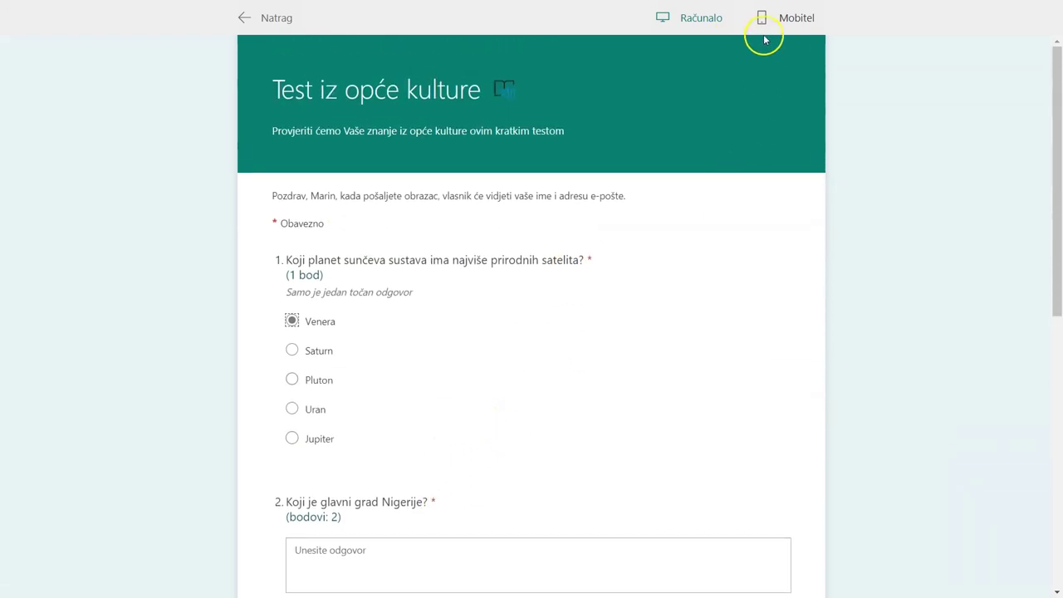
Step: Examine the test preview in the mobile layout, return to the computer layout and leave the preview
click(795, 19)
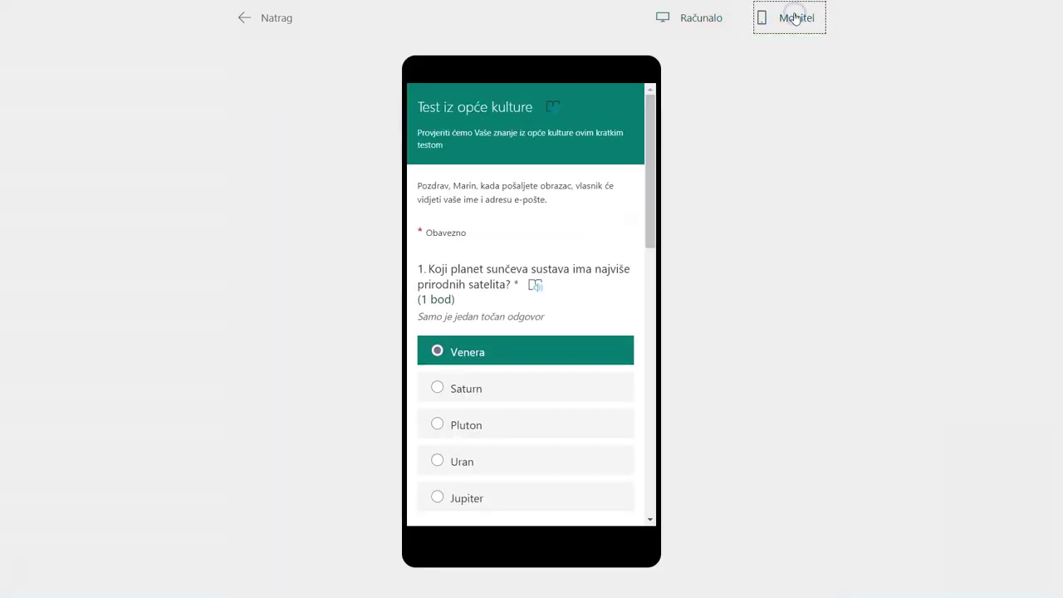
scroll(615, 190, down, 8)
scroll(615, 190, up, 8)
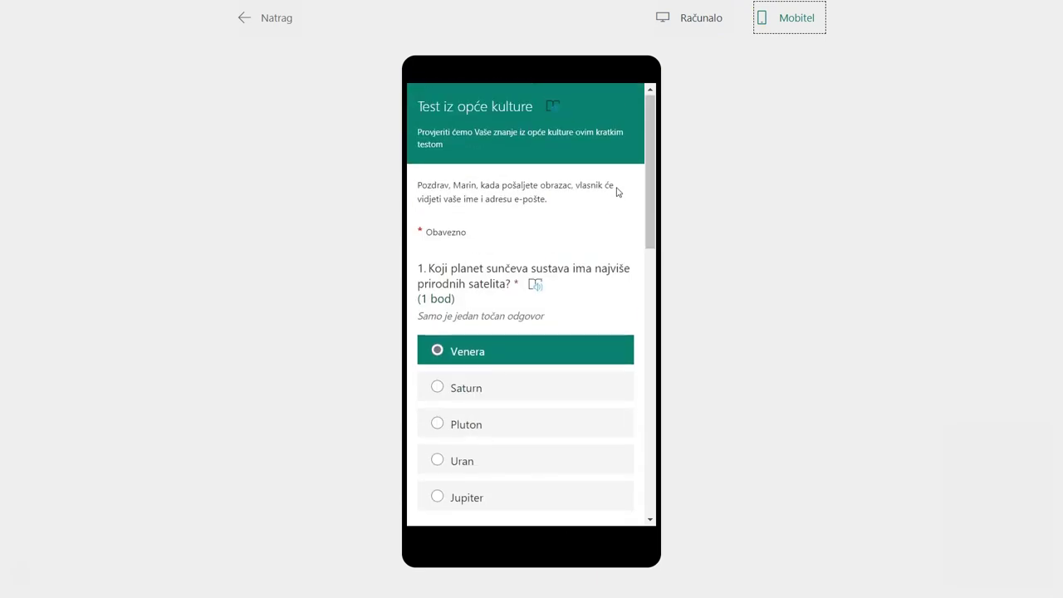
click(693, 22)
scroll(525, 258, down, 2)
scroll(525, 257, down, 3)
scroll(525, 259, up, 5)
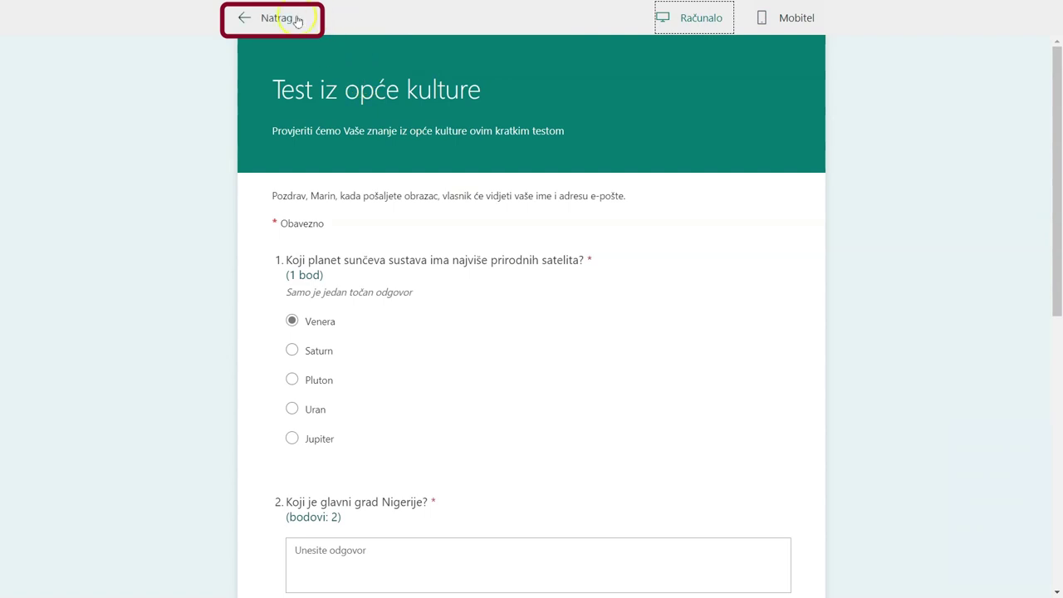
click(273, 18)
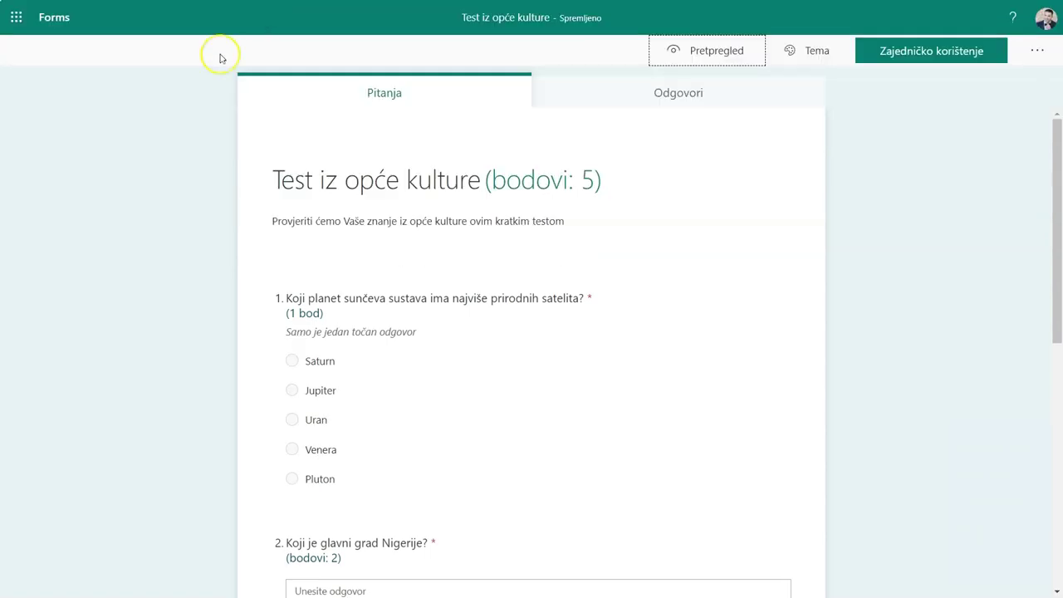
Step: Try the purple theme, and apply the illustrated underwater theme with the octopus to the test
click(818, 52)
click(882, 103)
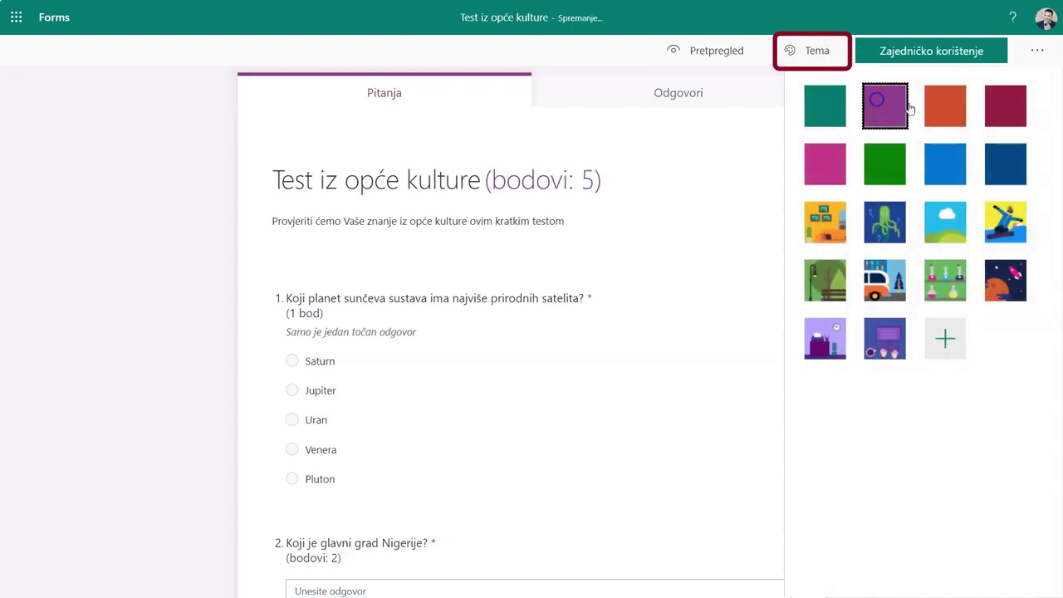
click(885, 224)
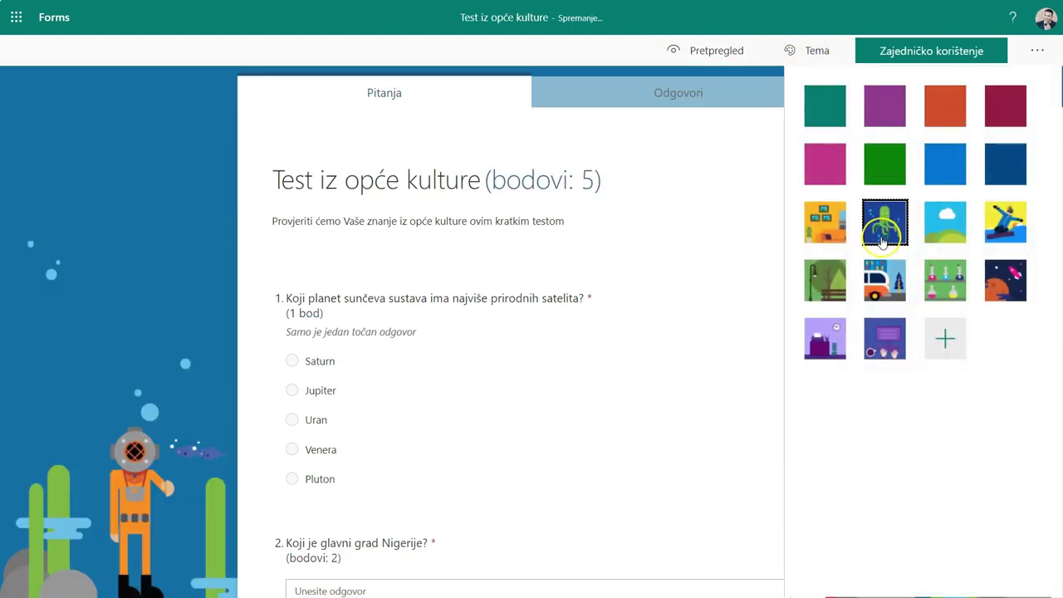
Step: Examine the theme customization options, including the sources for a custom background picture, and leave the theme settings
click(939, 344)
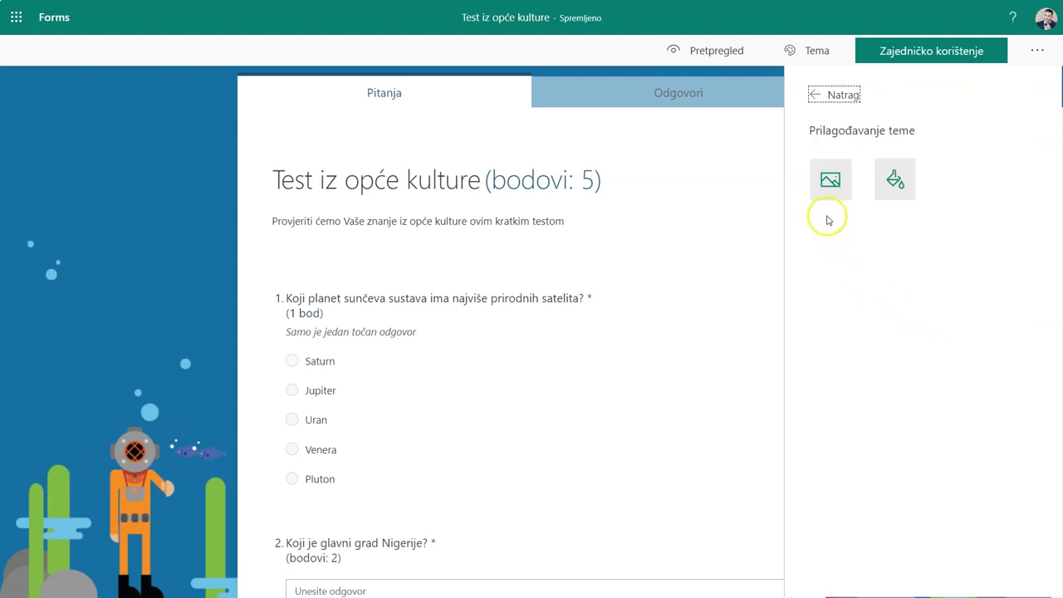
click(829, 191)
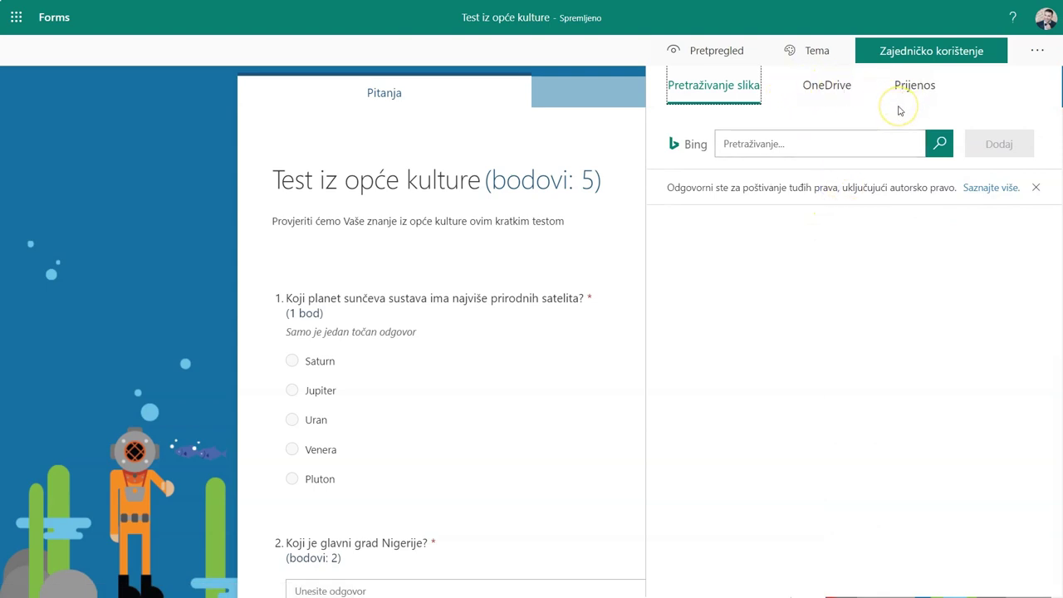
click(825, 57)
click(961, 138)
Step: Open the test's sharing options and review who may respond, keeping "Samo interne osobe mogu odgovoriti"
click(939, 52)
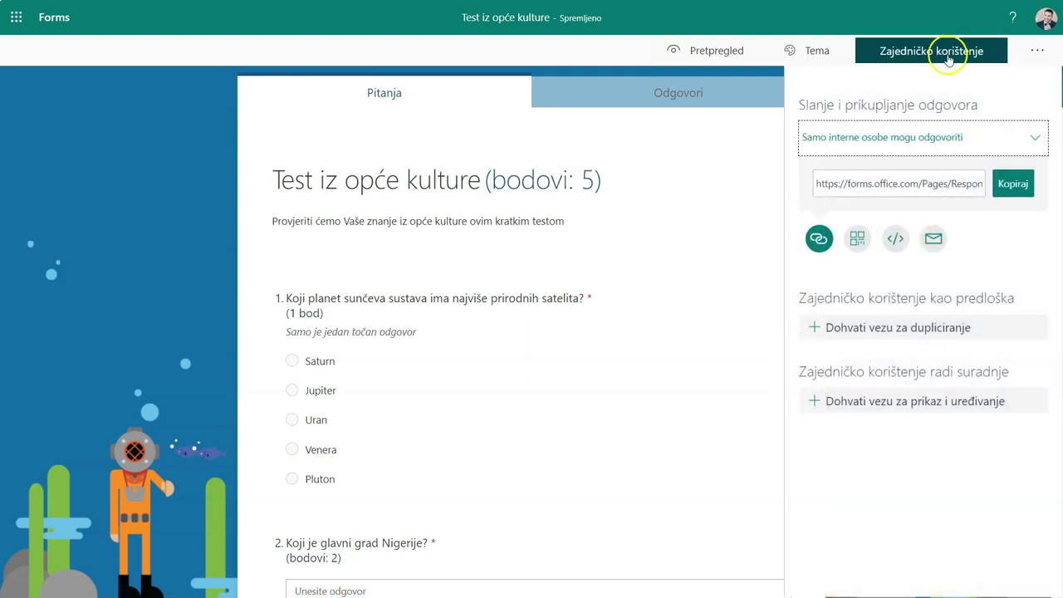
click(1032, 135)
click(986, 198)
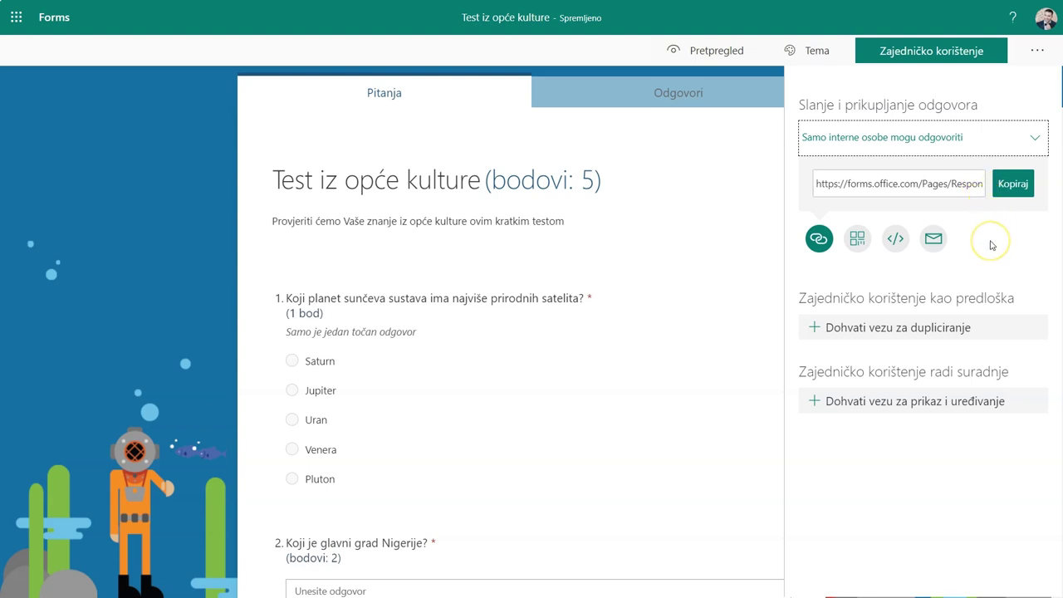
Step: Generate a link for duplicating the test as a template and a link for viewing and editing it collaboratively
click(895, 331)
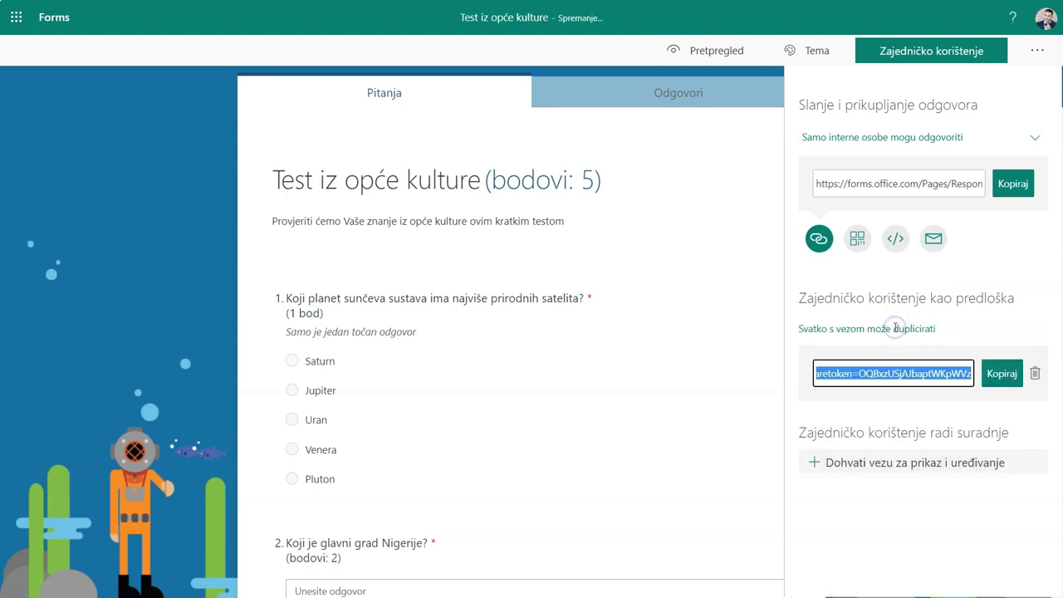
click(884, 467)
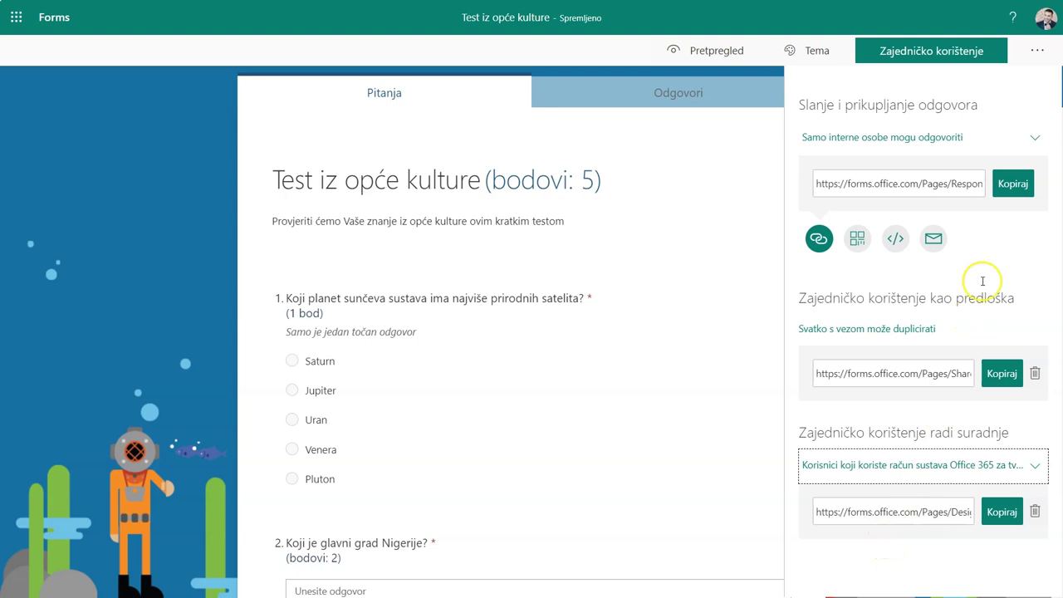
Step: Copy the link for sending the test to respondents and close the sharing options
click(1014, 184)
click(1001, 151)
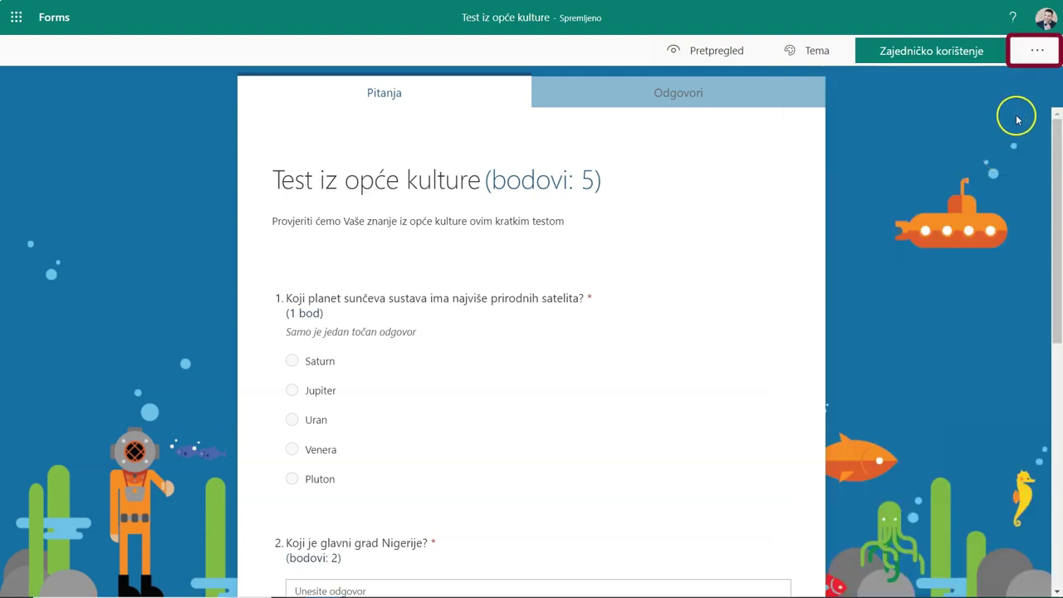